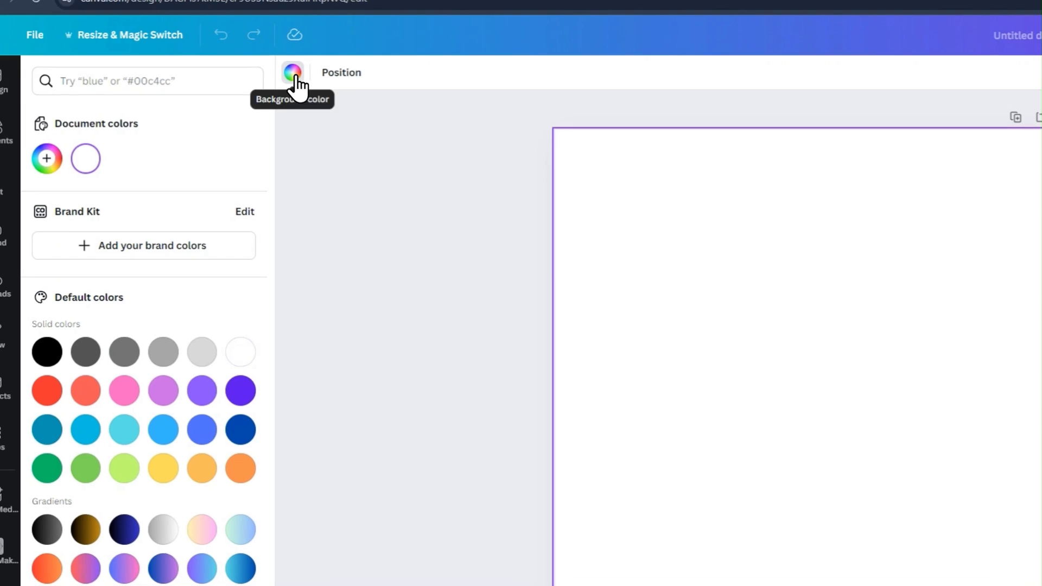
- Set the page background to black and add the uploaded picture of the crowned princess in the blue dress
click(47, 352)
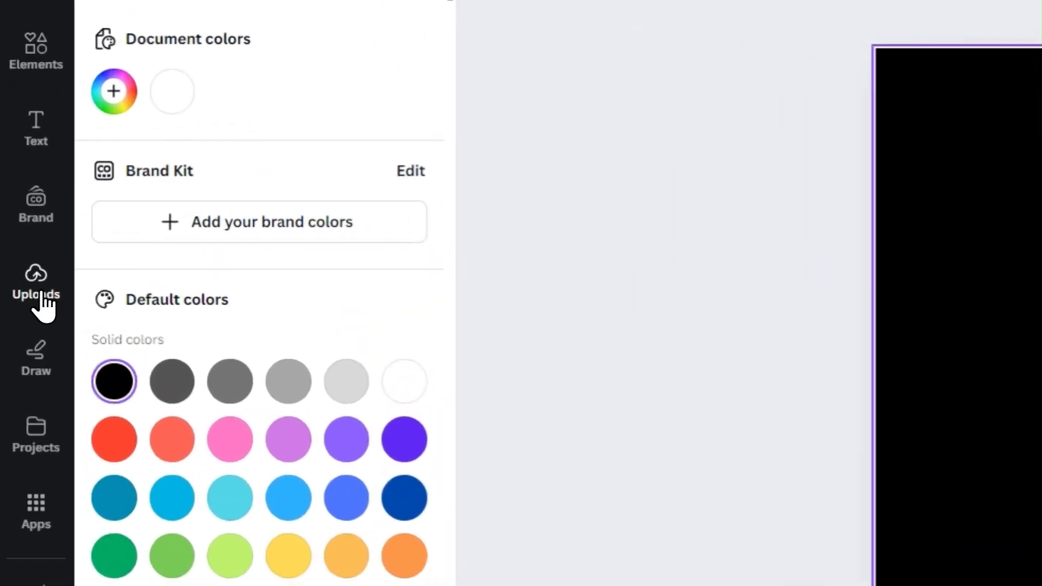
click(44, 304)
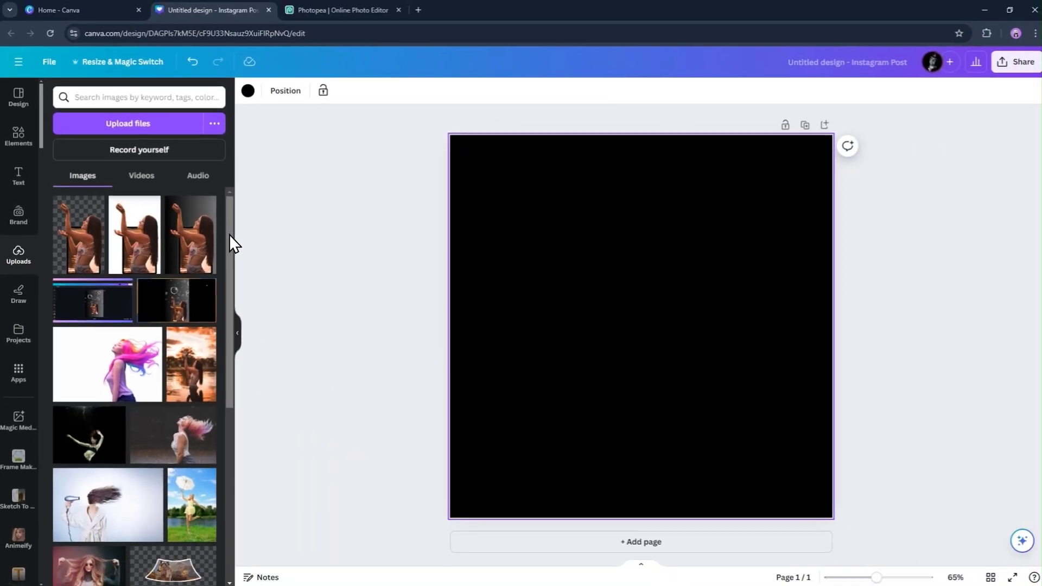
scroll(448, 271, down, 1)
scroll(214, 402, down, 8)
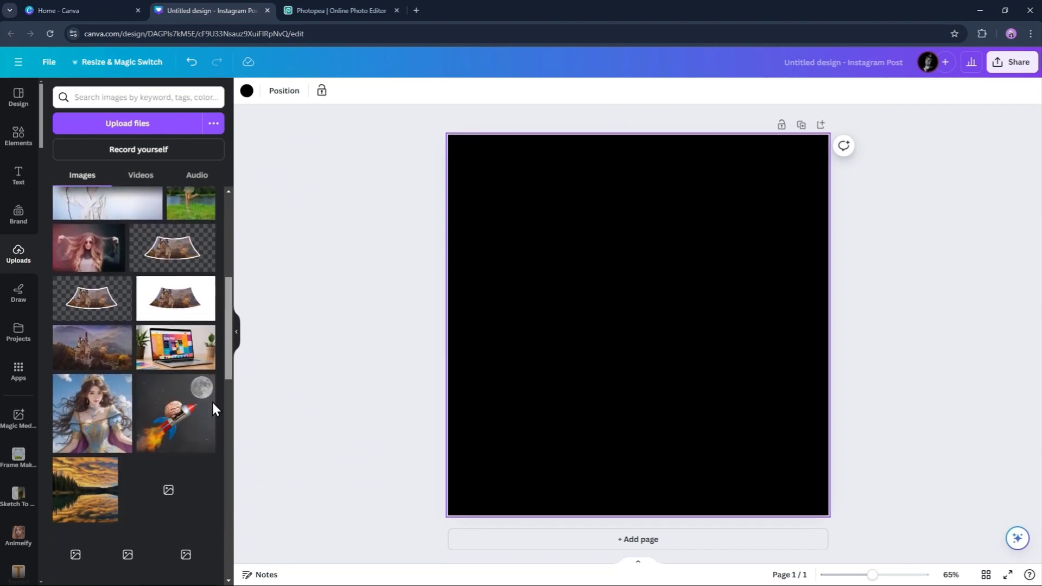
click(100, 342)
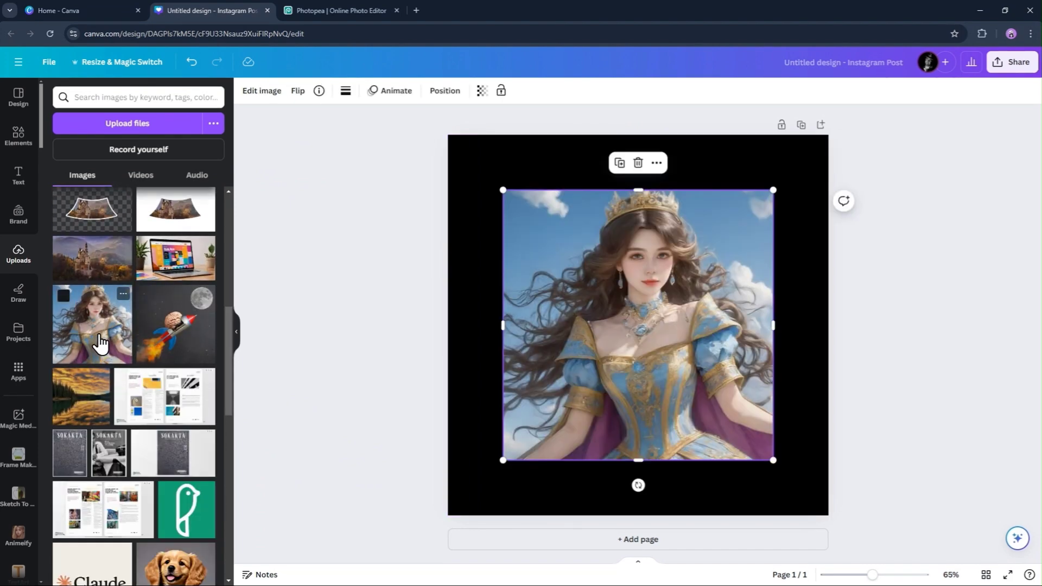
- Enlarge and reposition the princess picture until her face and crown fill the page and no black border remains
drag(773, 461, 901, 580)
drag(676, 372, 588, 414)
drag(887, 233, 979, 139)
drag(592, 370, 520, 460)
drag(907, 230, 1020, 141)
drag(601, 400, 600, 354)
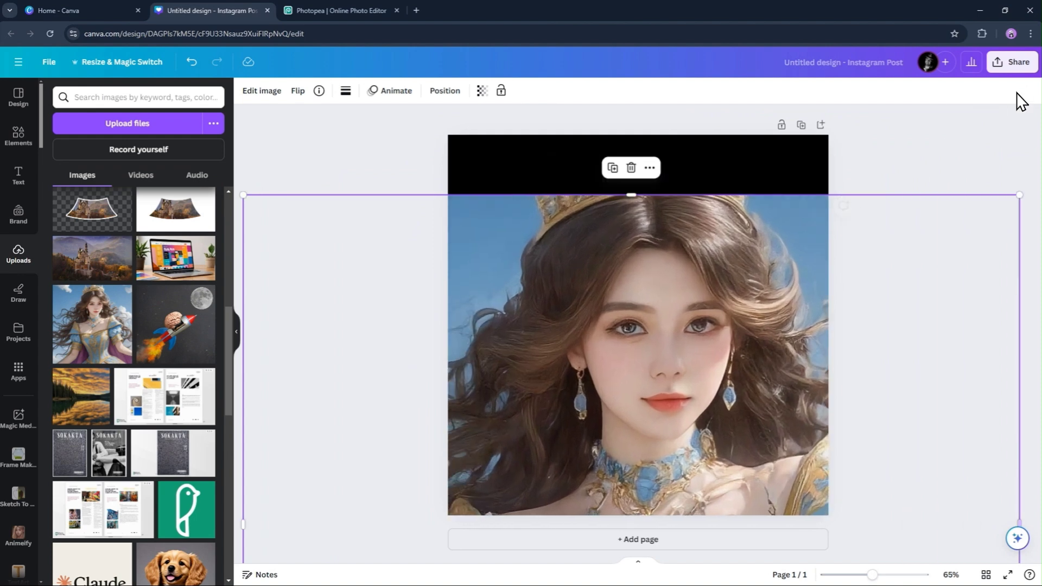
drag(758, 336, 757, 280)
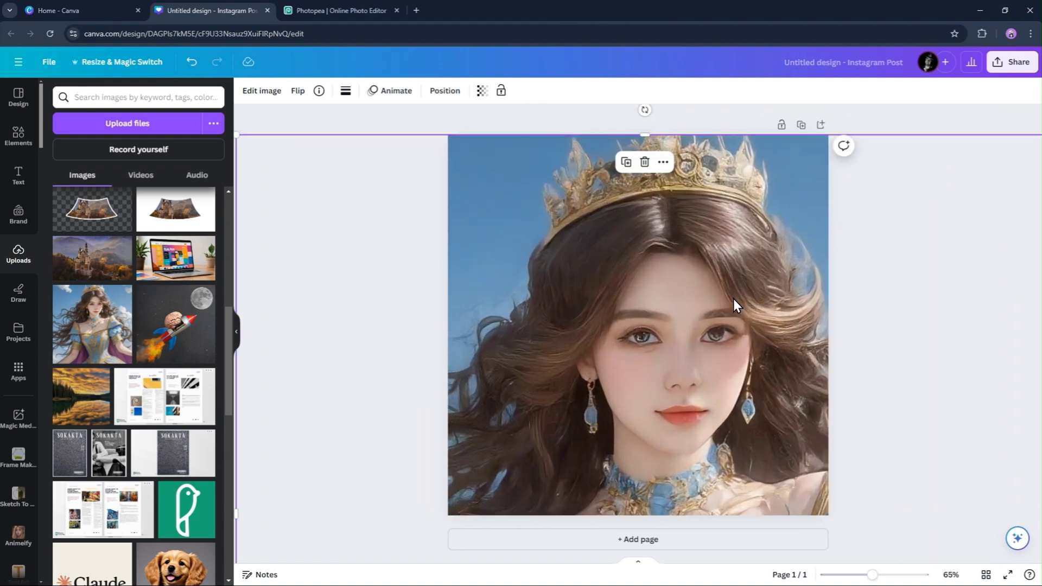
- Apply the Slate filter from the Mono group to the princess picture
click(276, 95)
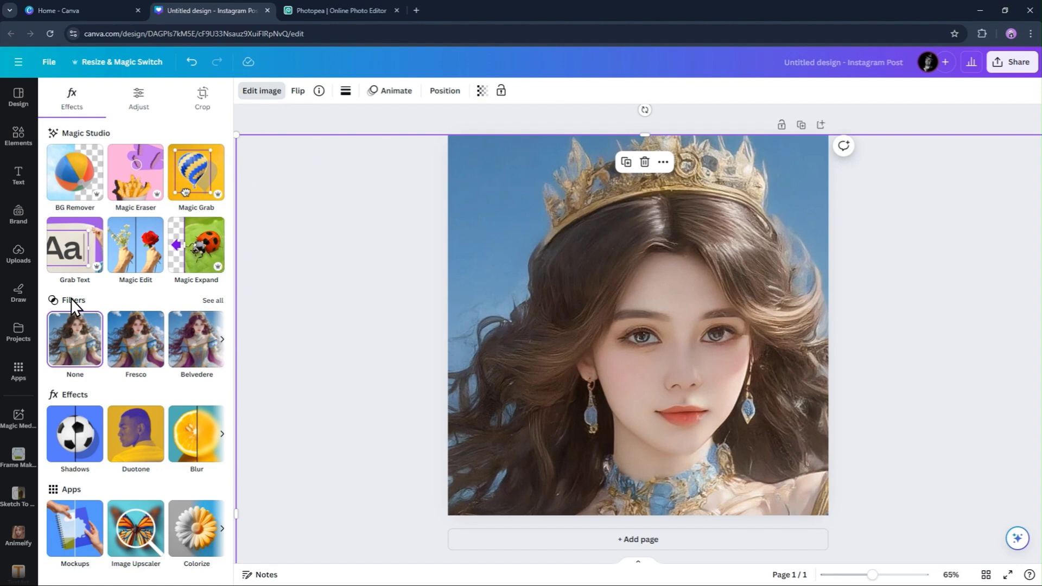
click(212, 300)
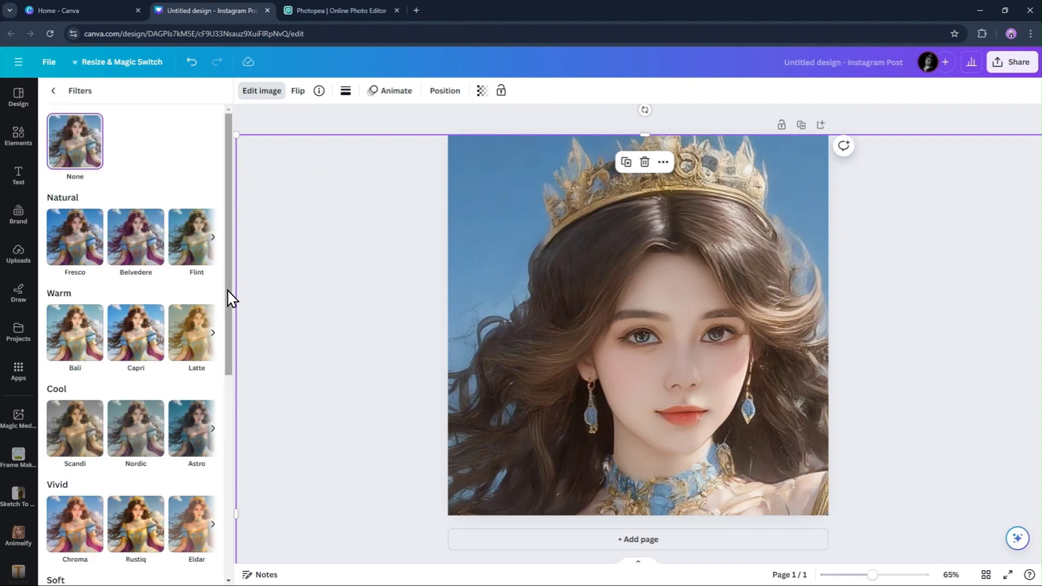
drag(228, 291, 239, 501)
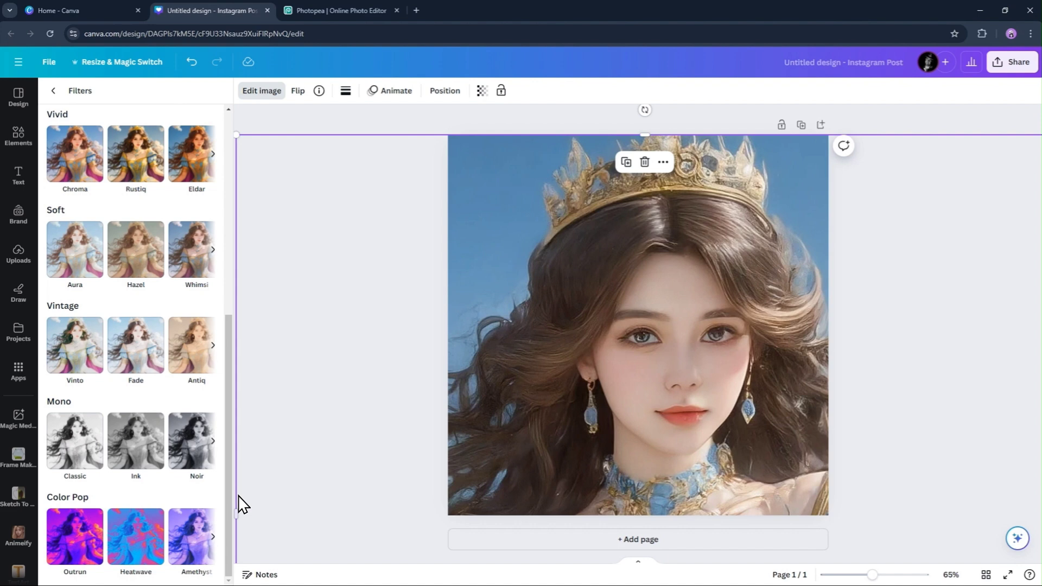
click(214, 442)
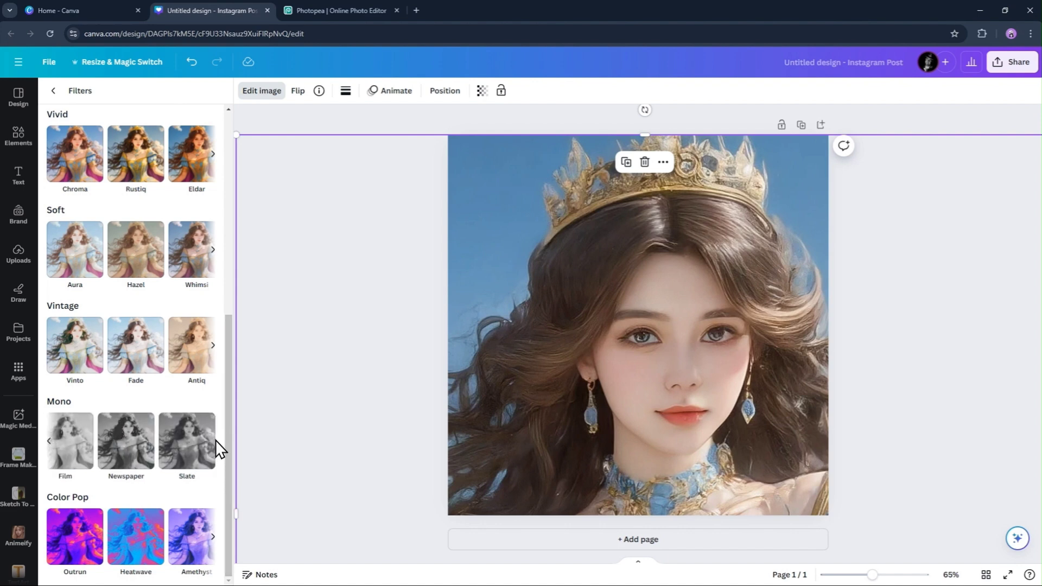
click(200, 457)
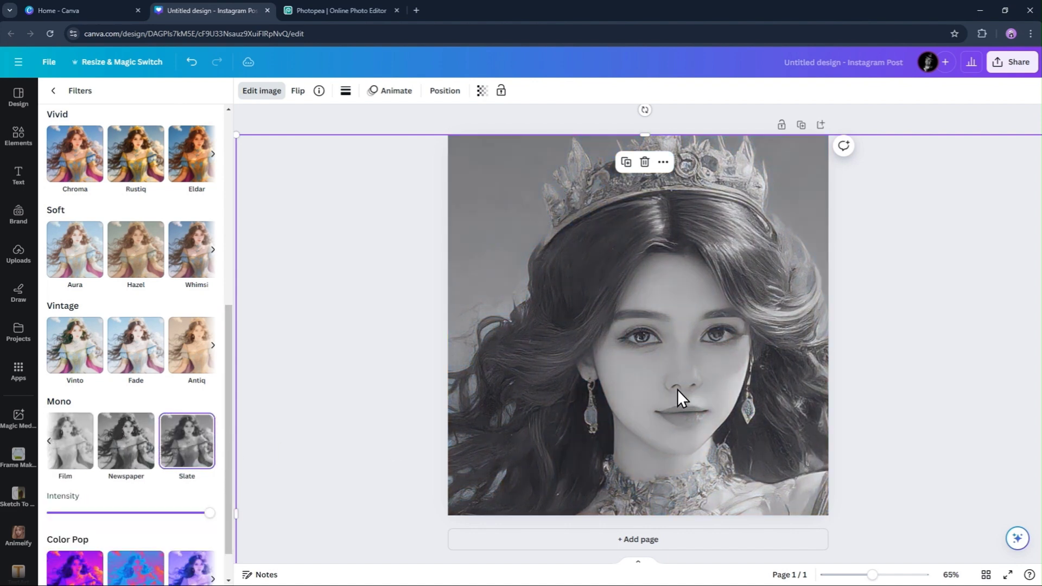
- Adjust the picture's light settings to contrast 100, highlights 81 and brightness 4
click(52, 92)
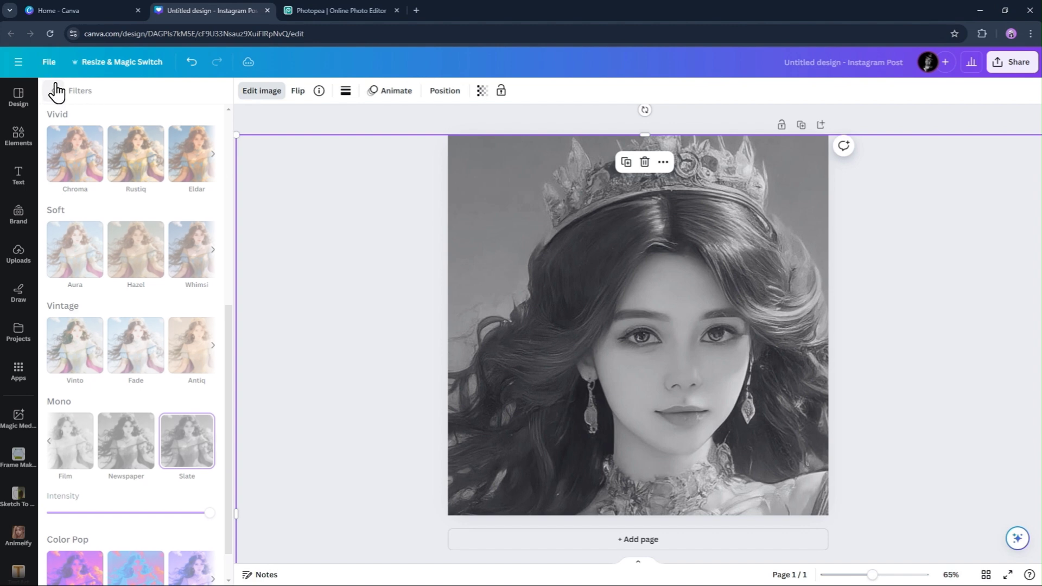
click(132, 101)
drag(115, 401, 180, 400)
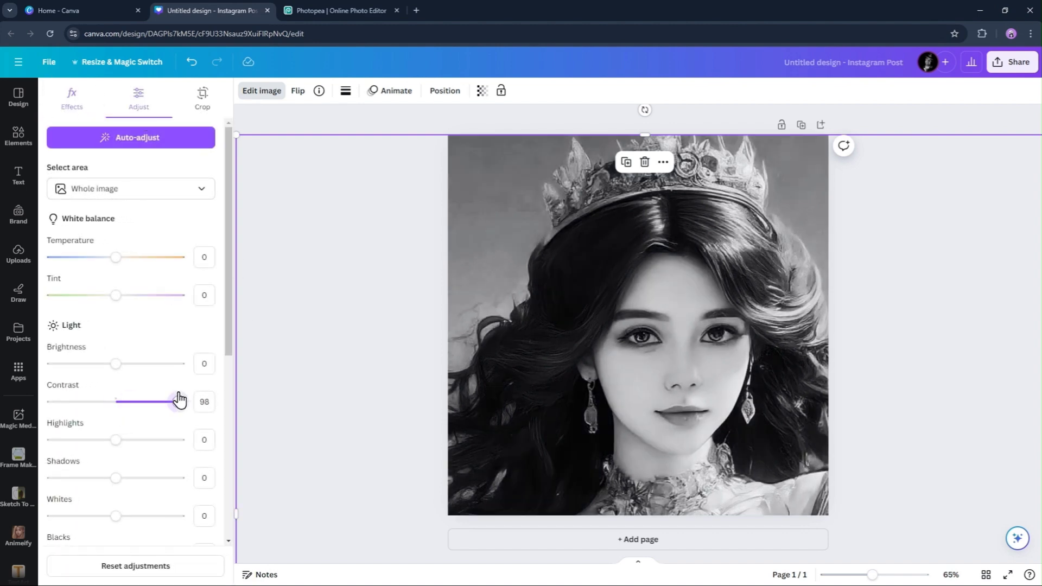
drag(113, 441, 167, 440)
drag(116, 364, 128, 377)
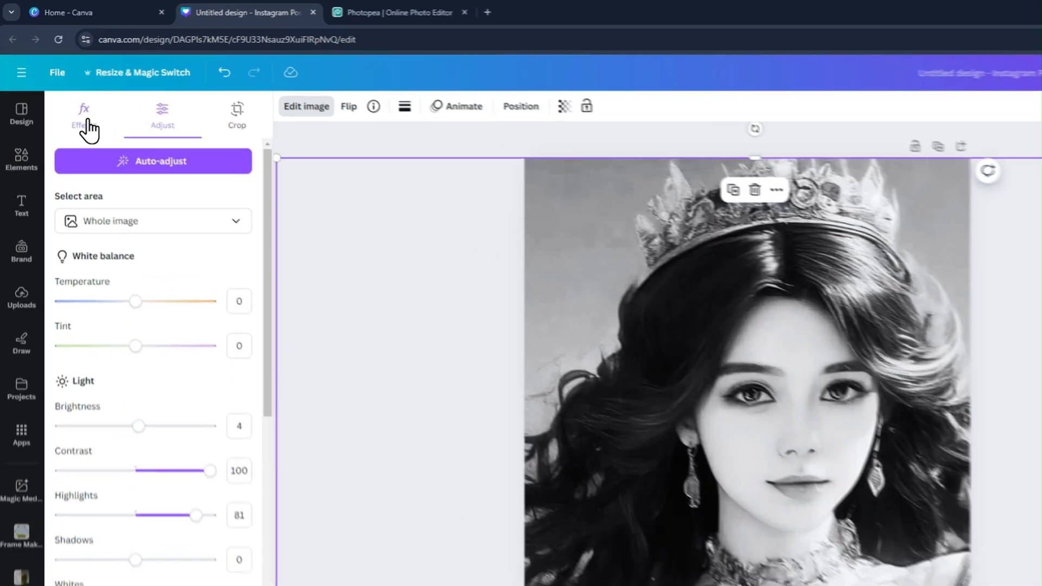
- Remove the background from the princess picture with BG Remover
click(73, 103)
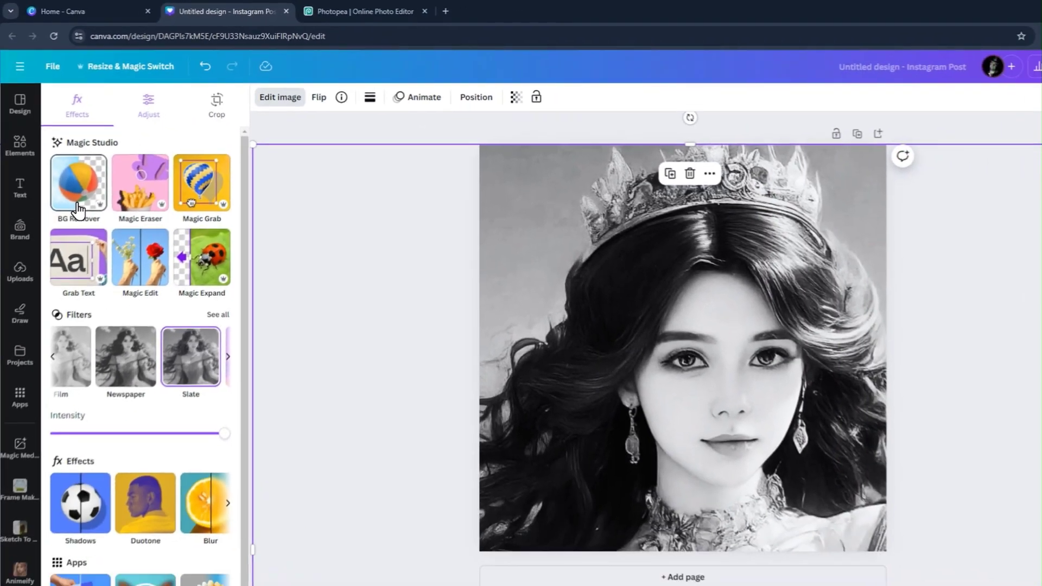
click(79, 209)
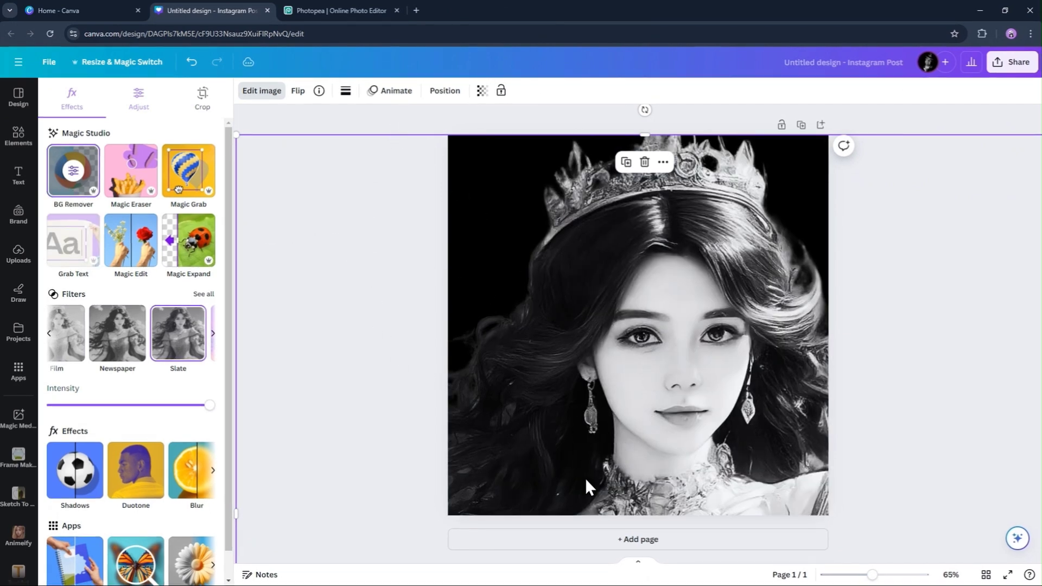
- Add a second page and place a body text box near its upper edge
click(634, 539)
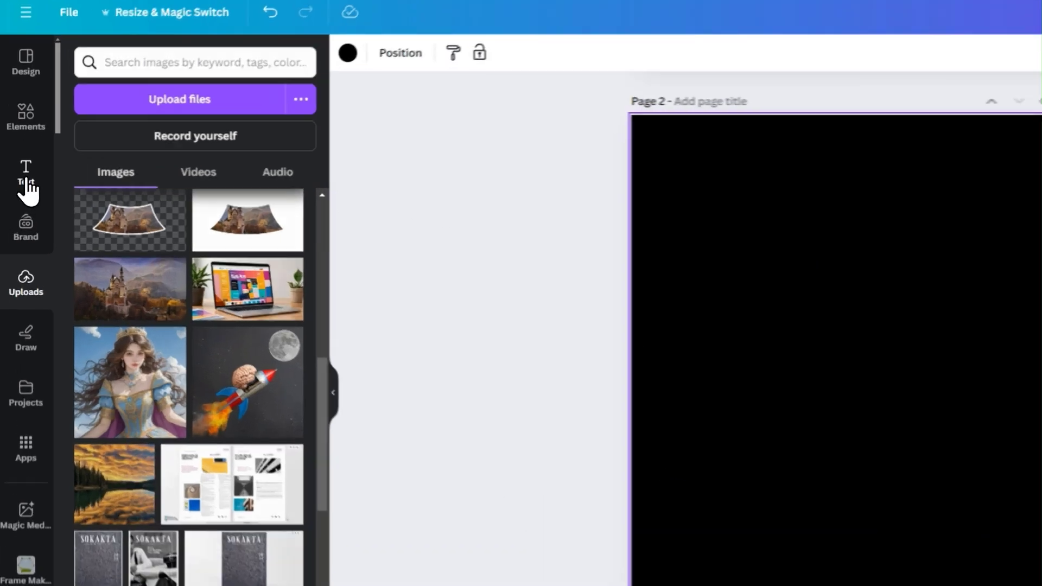
click(18, 182)
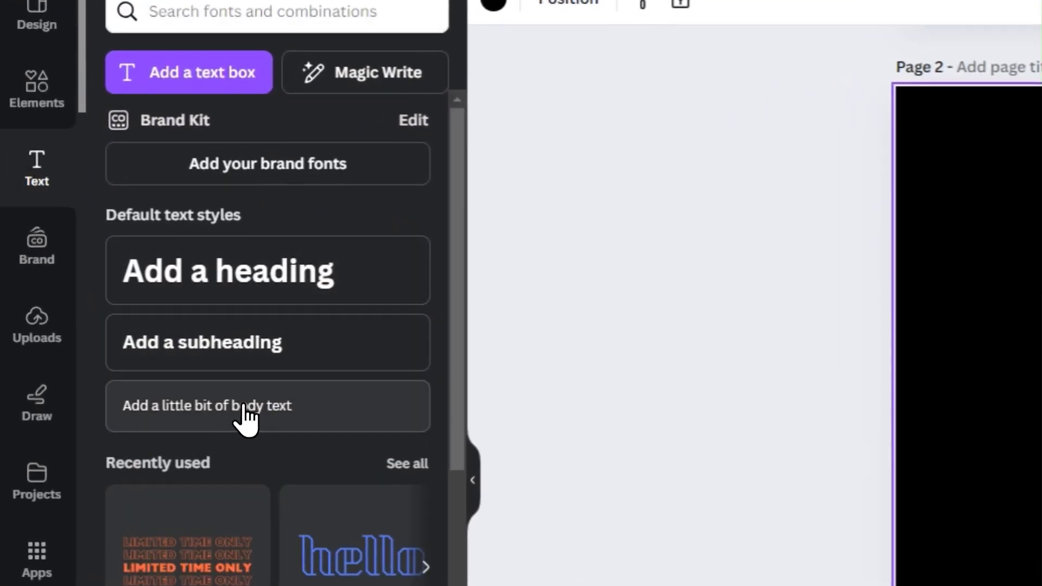
click(239, 406)
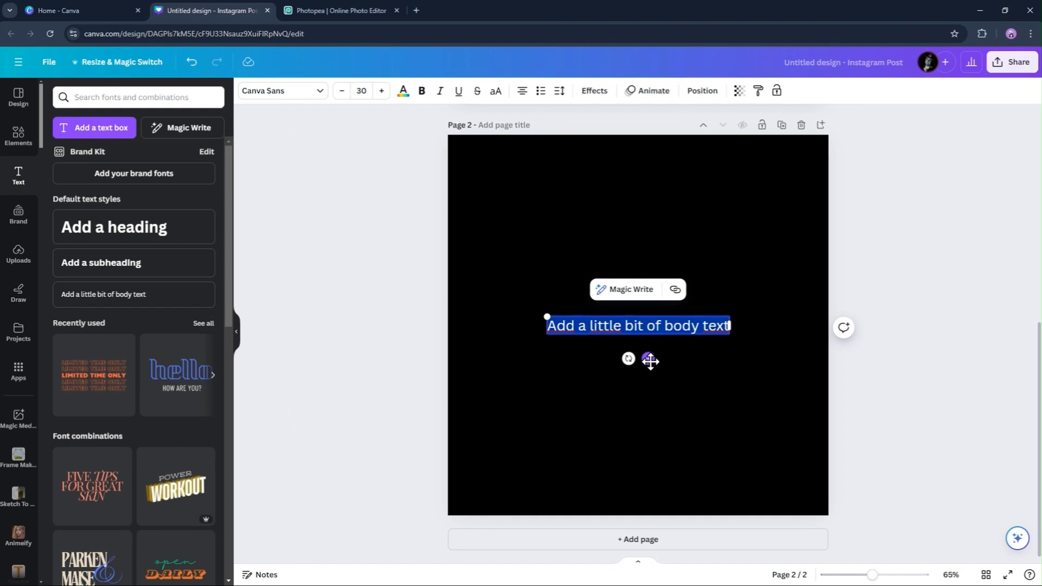
drag(651, 360, 642, 181)
- Add a third page, then find and open the Lorem Ipsum app
click(641, 540)
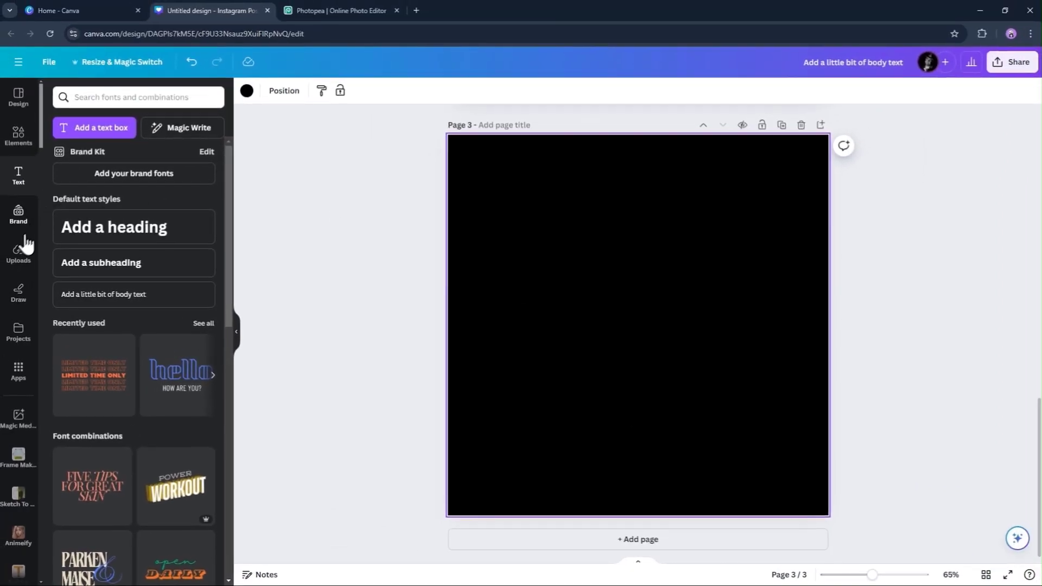
click(20, 371)
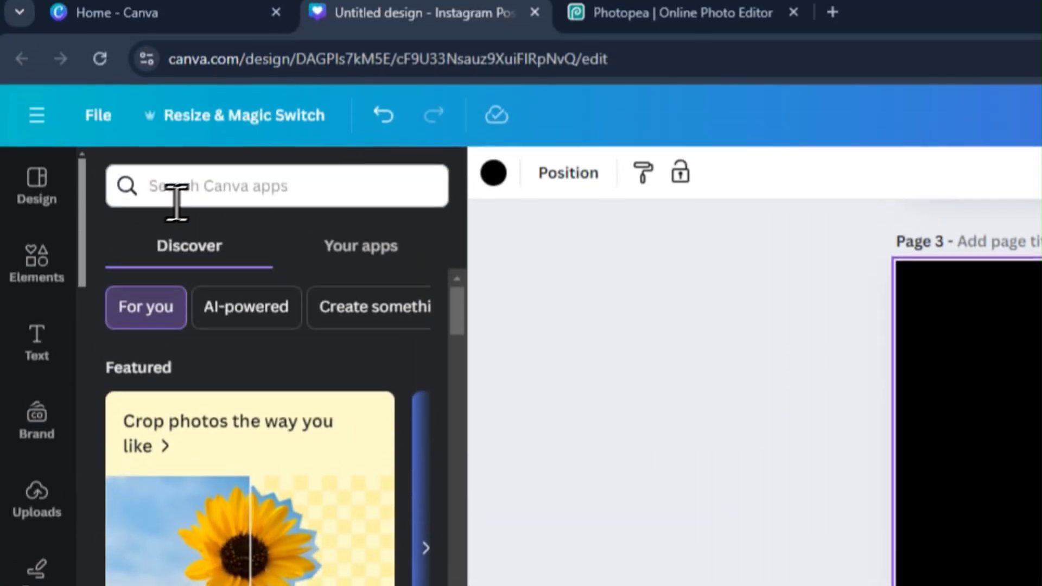
click(189, 185)
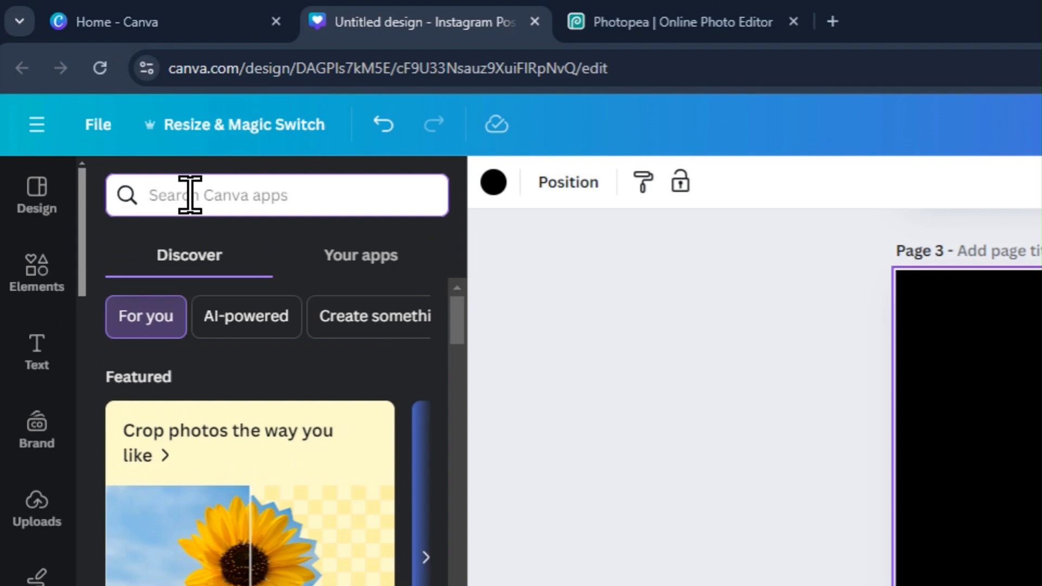
text(lo)
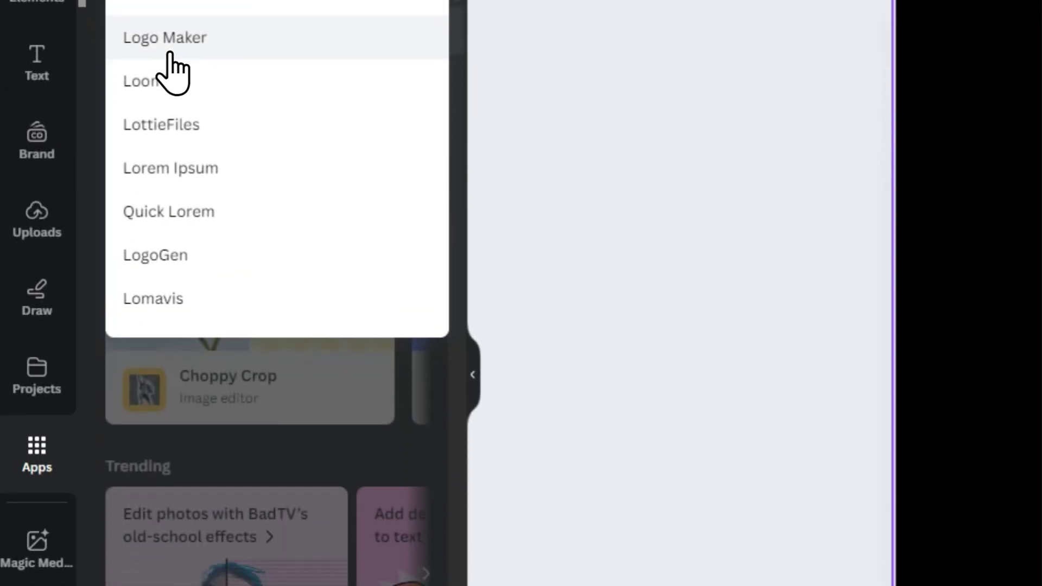
click(178, 451)
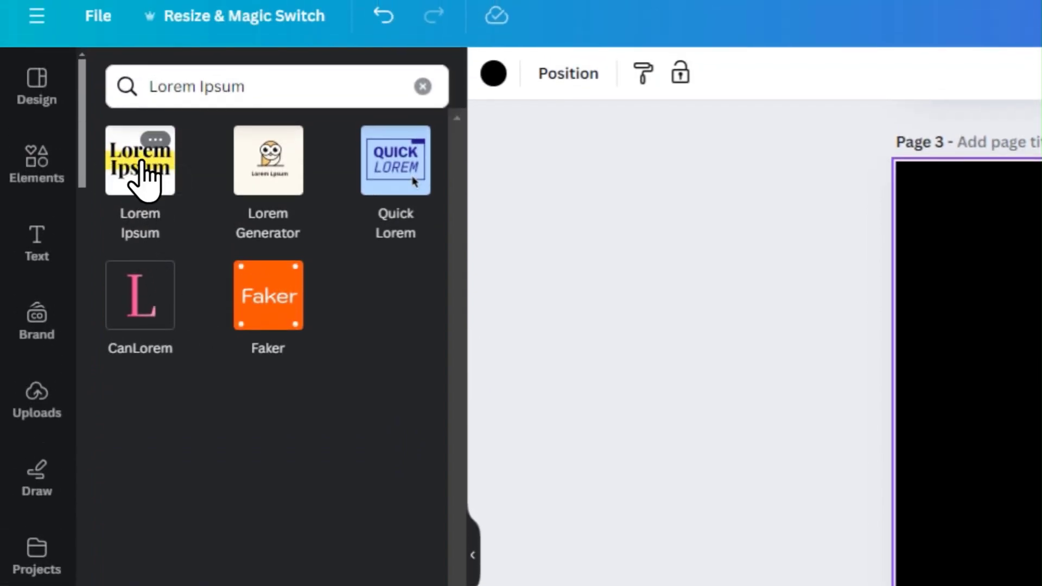
click(143, 169)
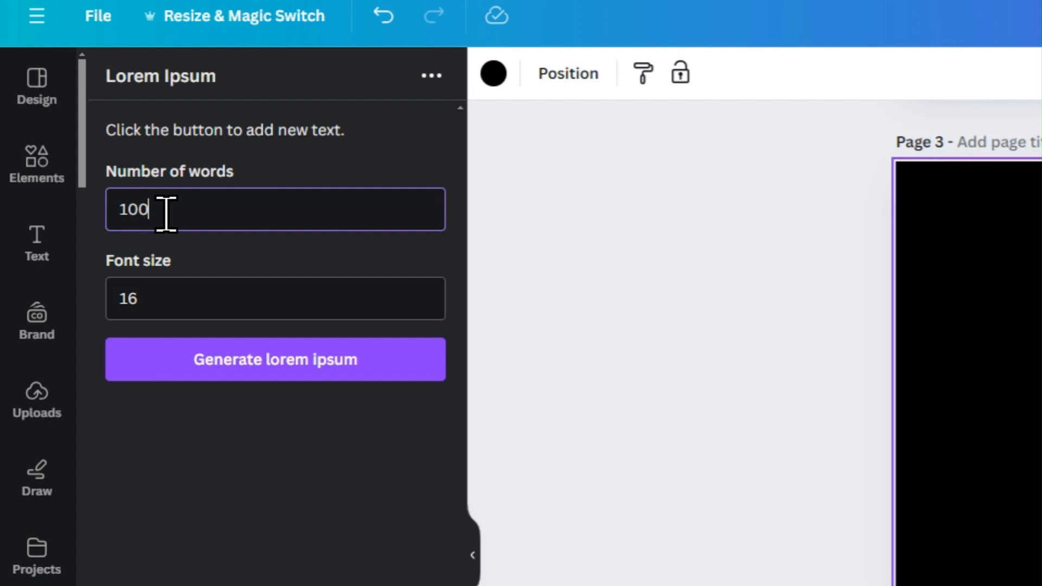
- Generate 1000 words of lorem ipsum at font size 6 on the third page
click(168, 297)
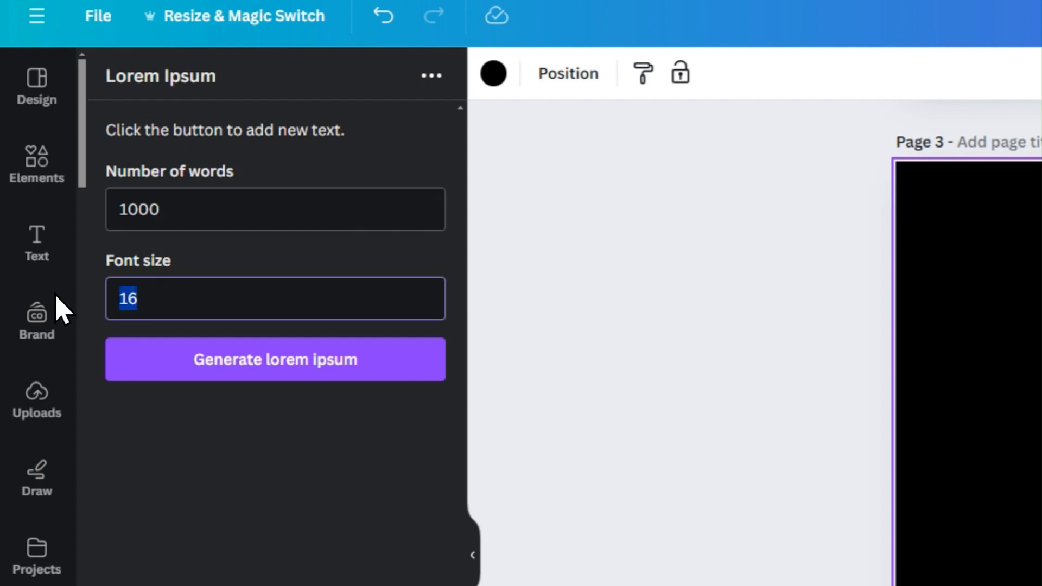
text(6)
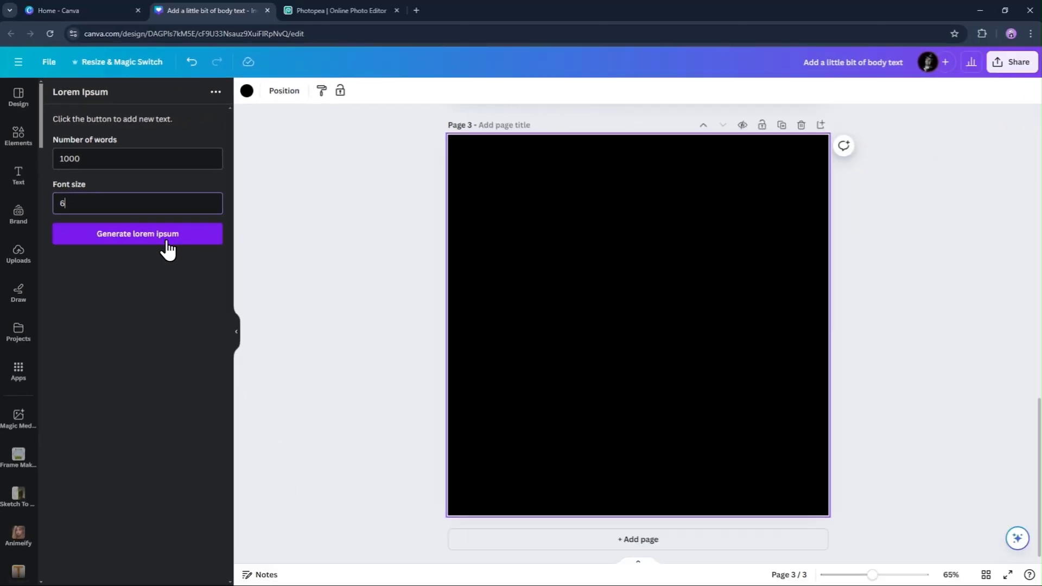
click(168, 249)
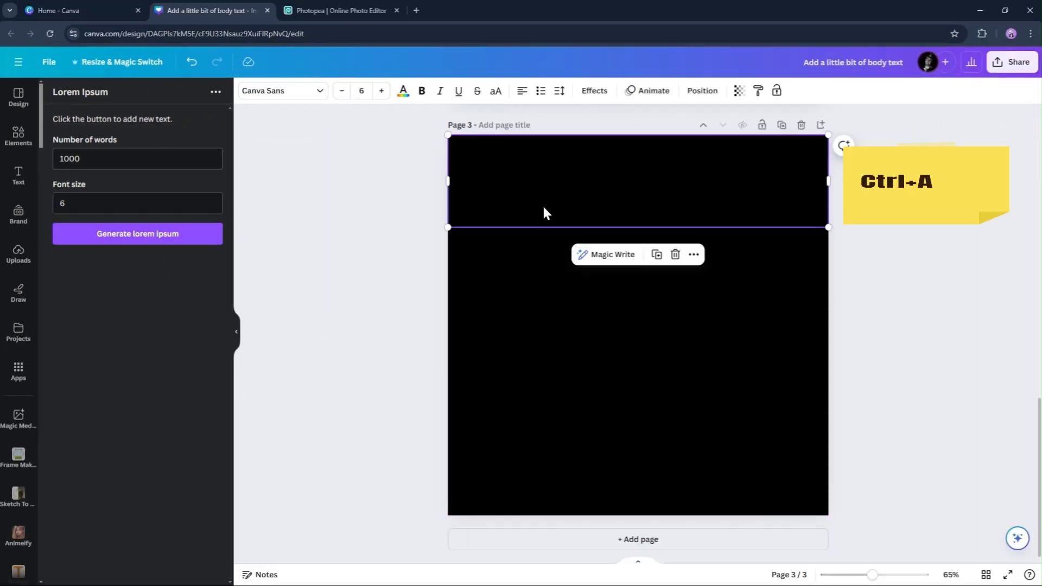
- Copy the whole lorem ipsum text and paste it four times at the end of the same text box
key(ctrl+a)
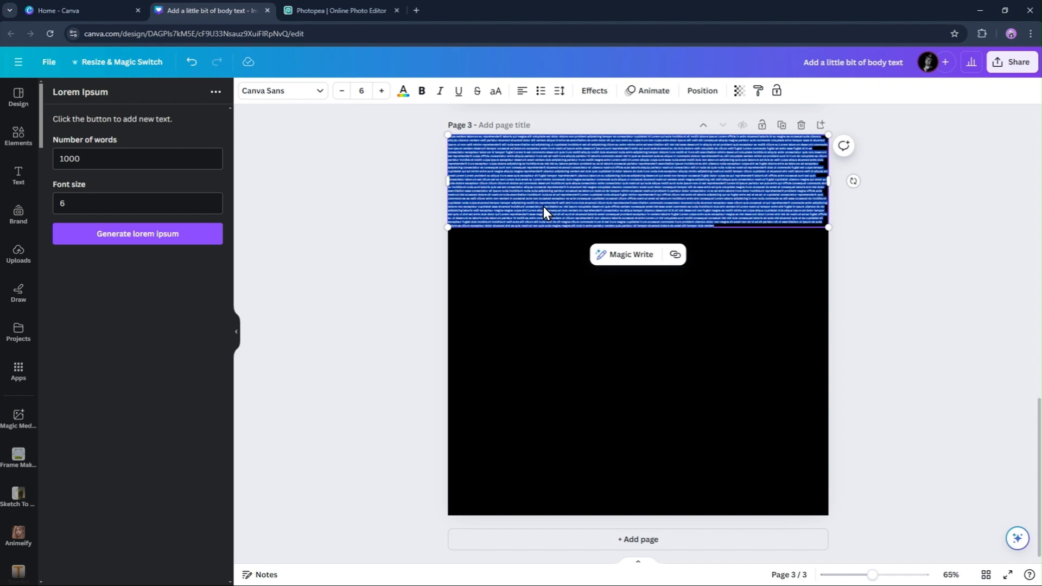
right_click(543, 209)
click(577, 259)
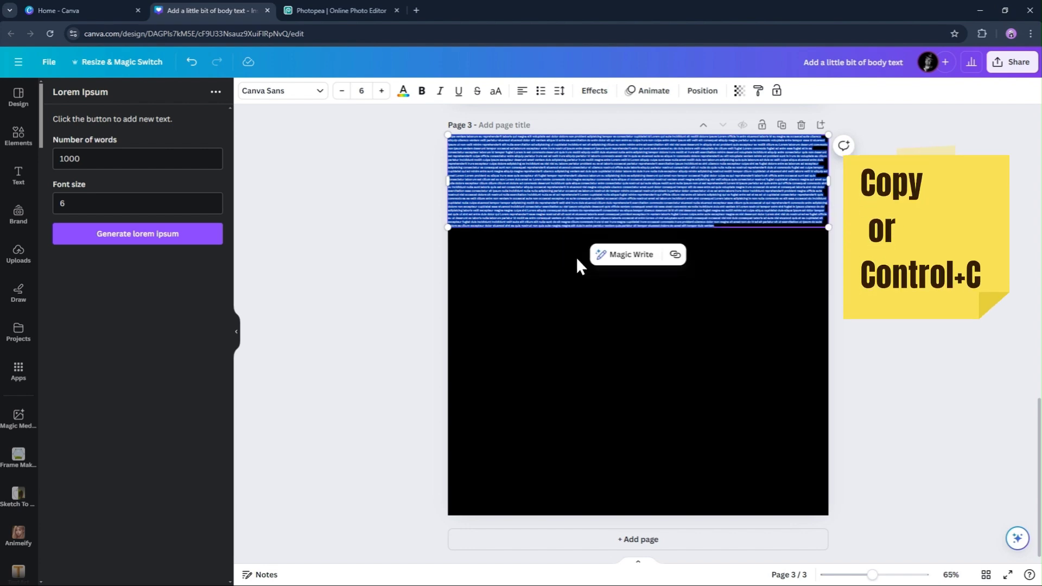
key(Delete)
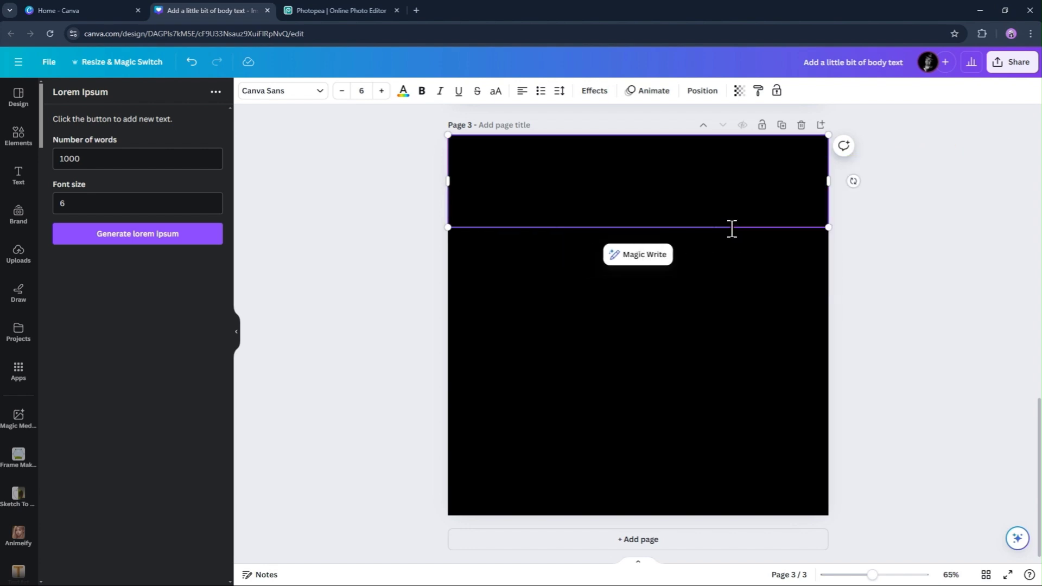
key(ctrl+v)
key(ctrl+v)
key(ctrl+v)
key(ctrl+v)
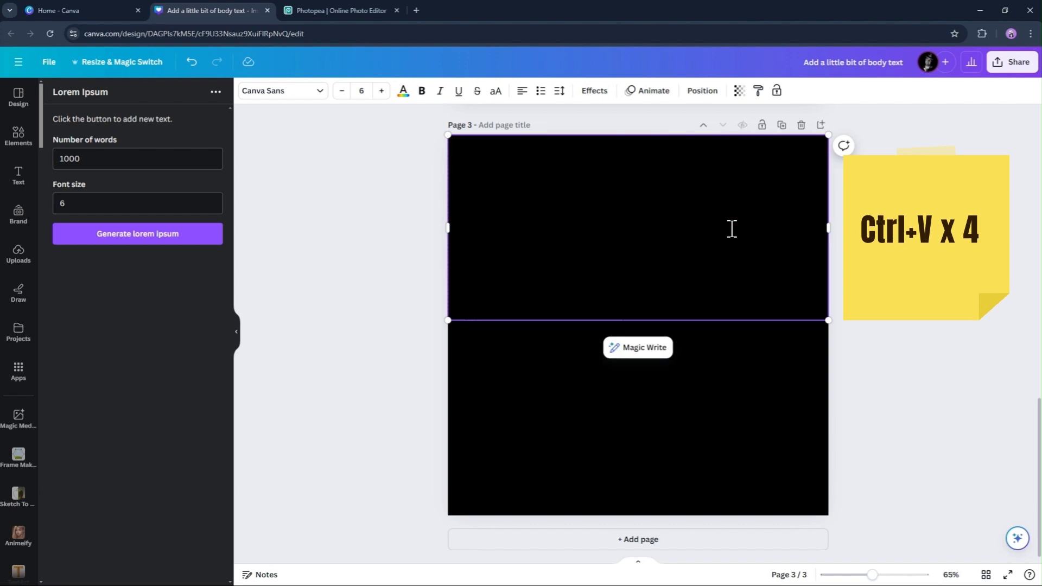
key(ctrl+v)
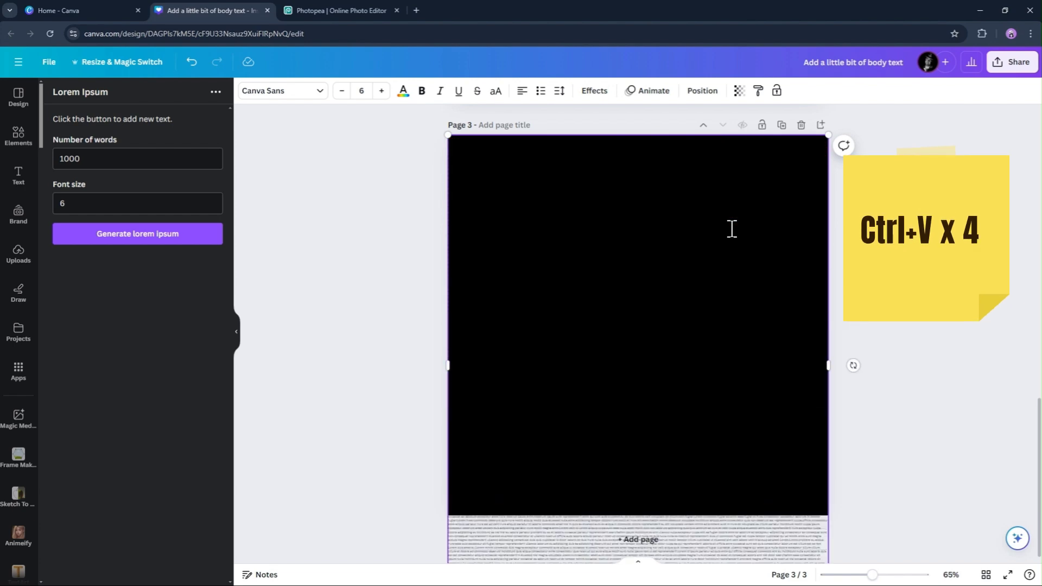
- Widen the third page's text box slightly, copy all its lorem ipsum text, and delete that page
key(ctrl+a)
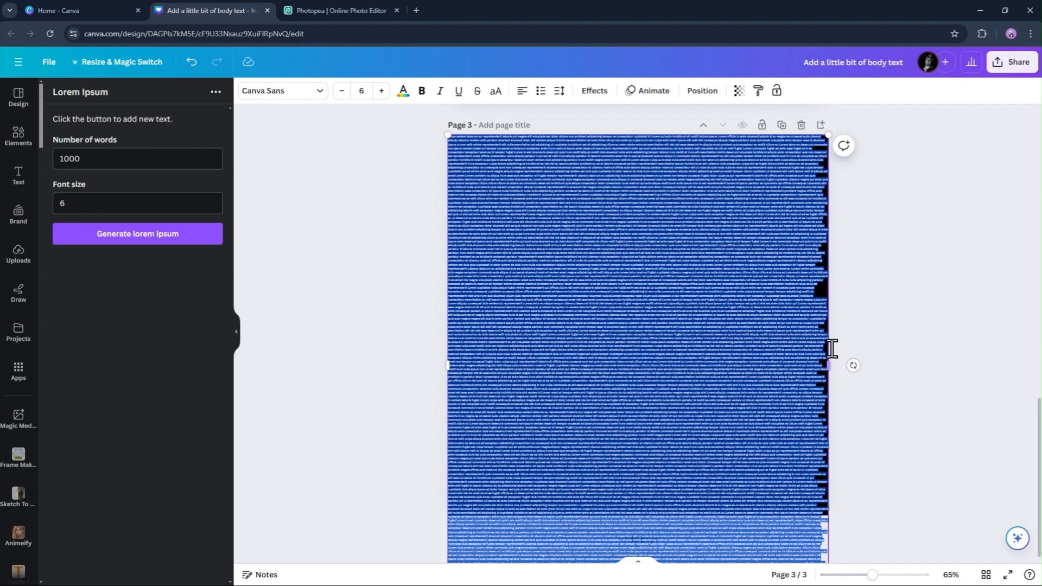
drag(830, 368, 845, 361)
right_click(699, 326)
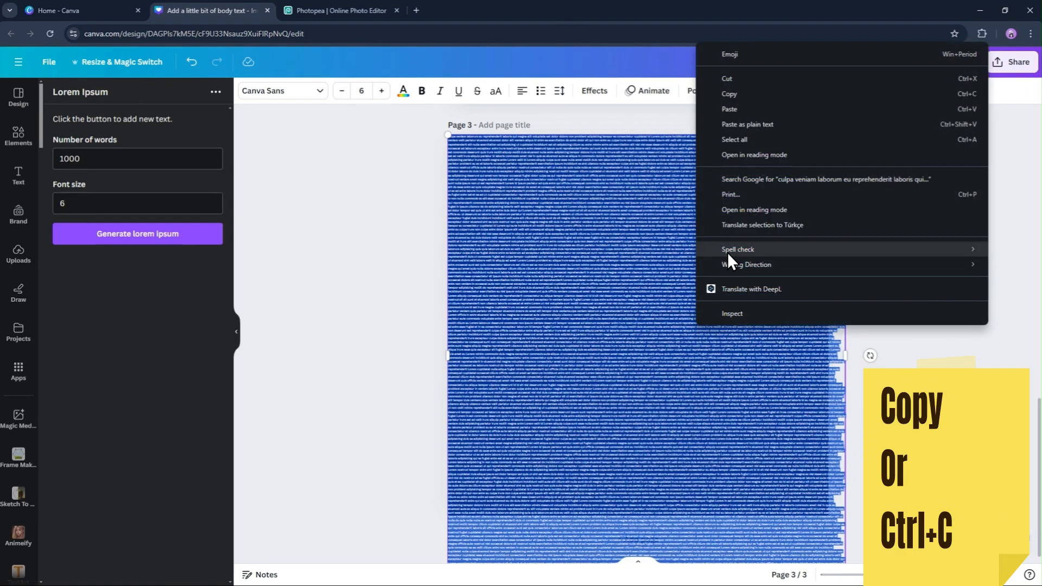
click(741, 97)
scroll(789, 241, up, 2)
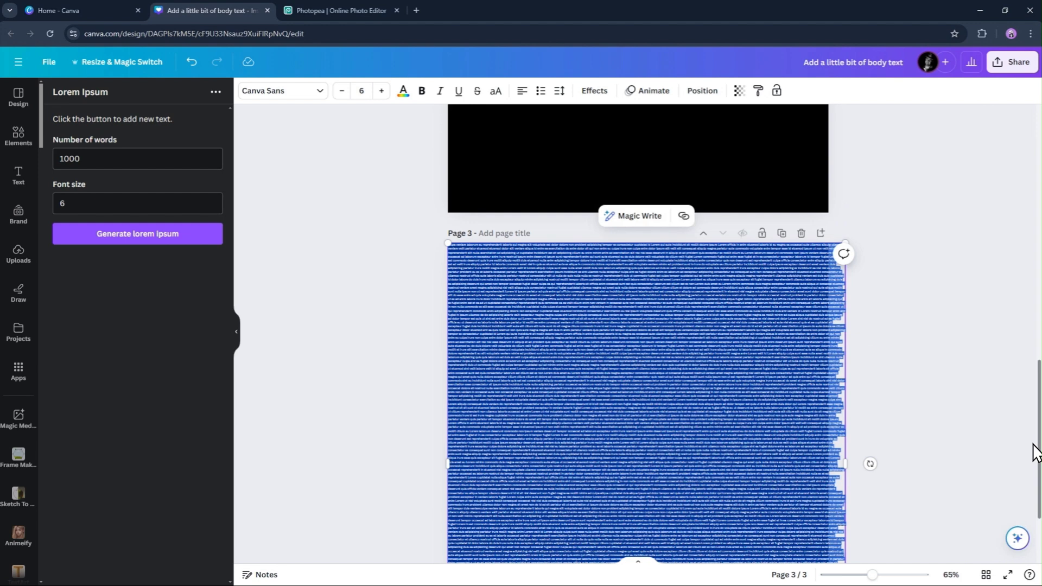
click(802, 234)
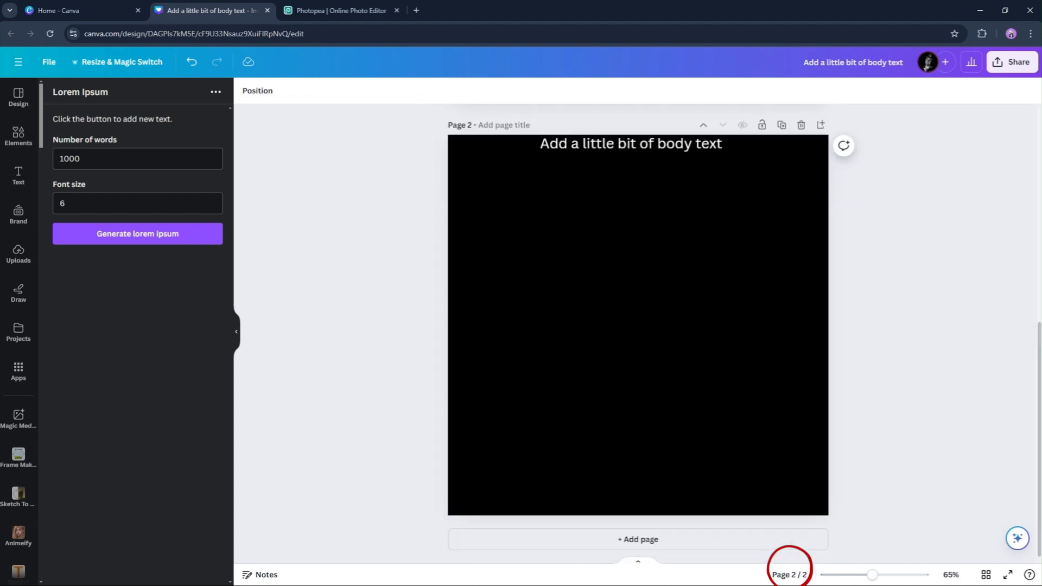
- Replace the body text on the second page with the copied lorem ipsum text
click(686, 150)
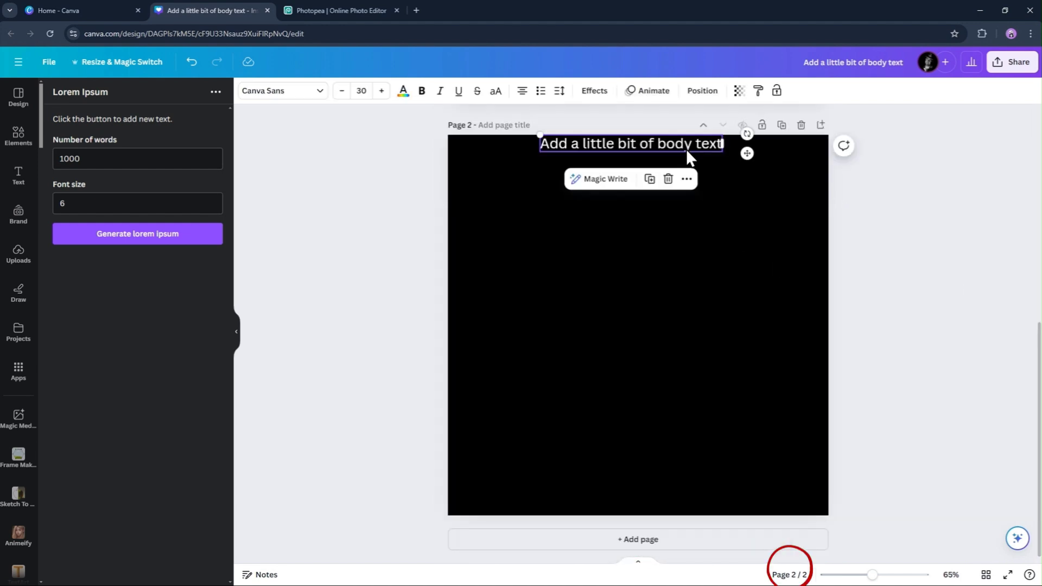
key(ctrl+a)
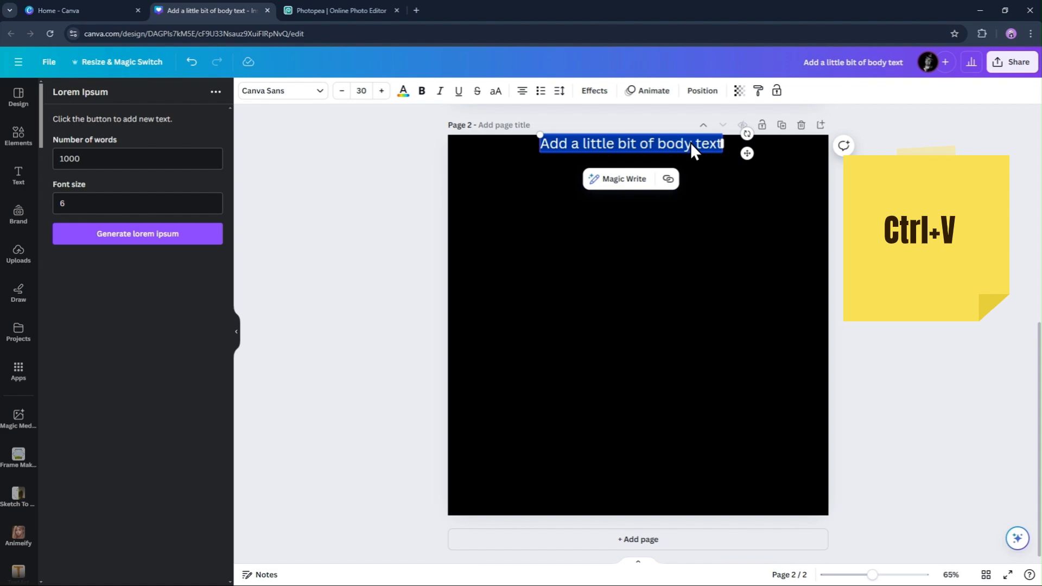
key(ctrl+v)
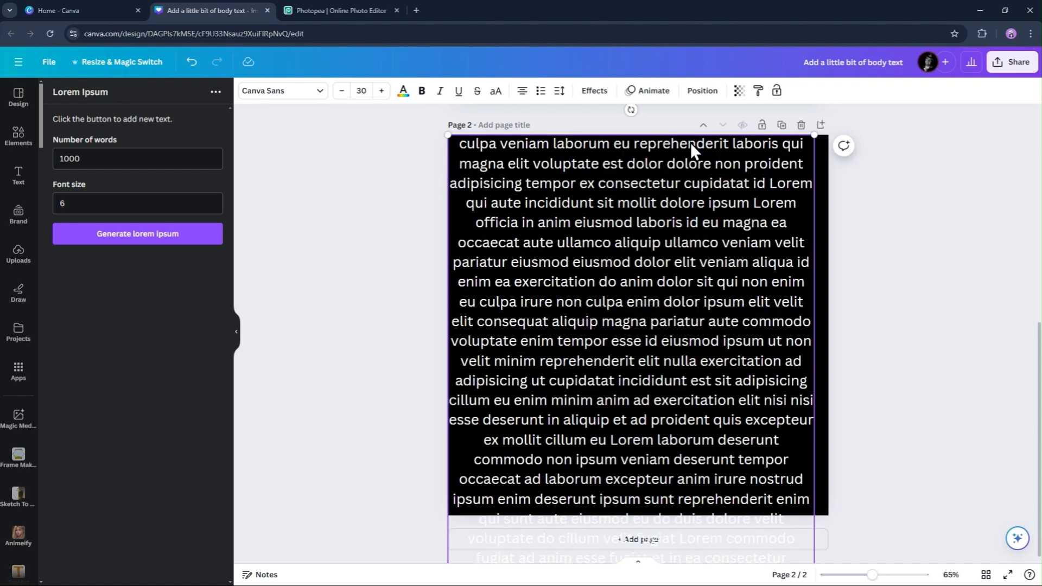
- Set the pasted text to font size 6 and widen its box slightly past both side edges of the page
click(341, 91)
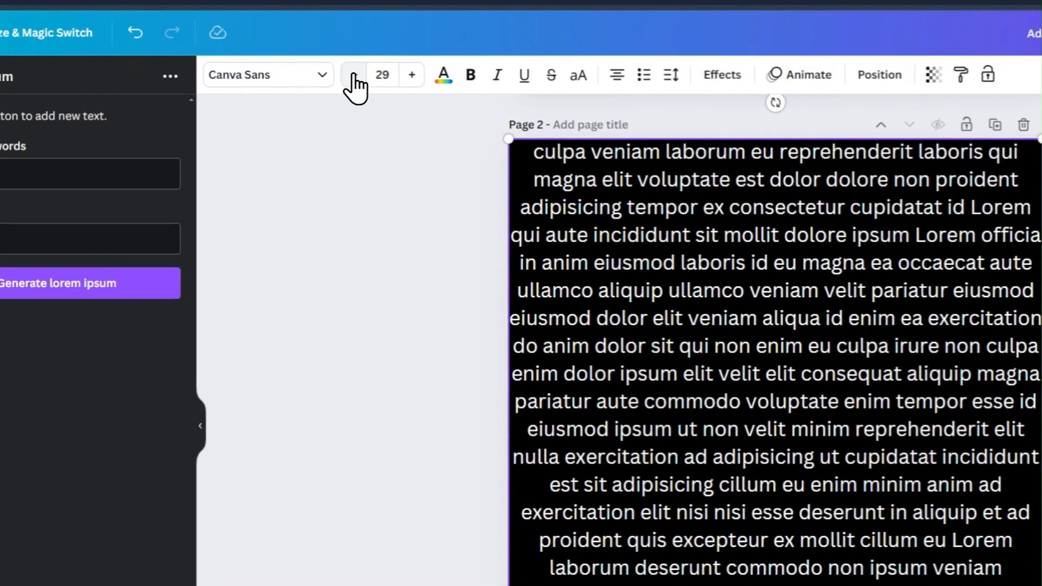
click(381, 74)
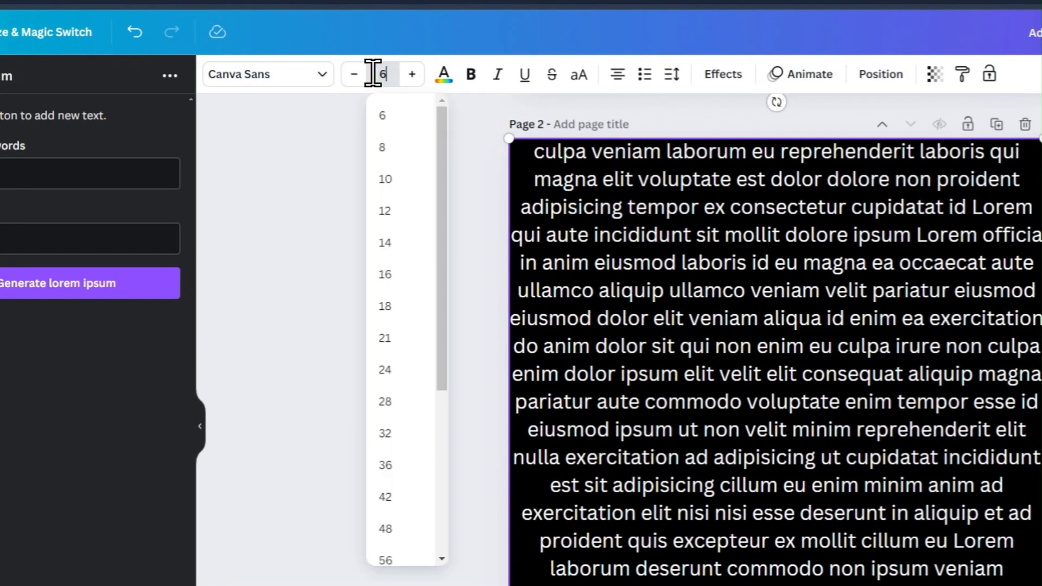
click(378, 114)
drag(820, 369, 836, 367)
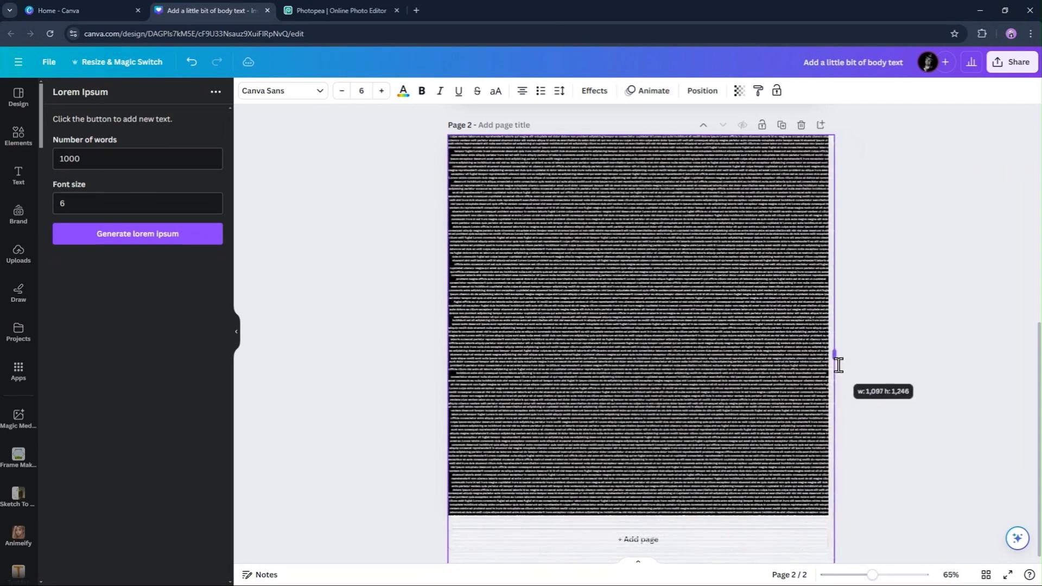
drag(446, 350, 440, 351)
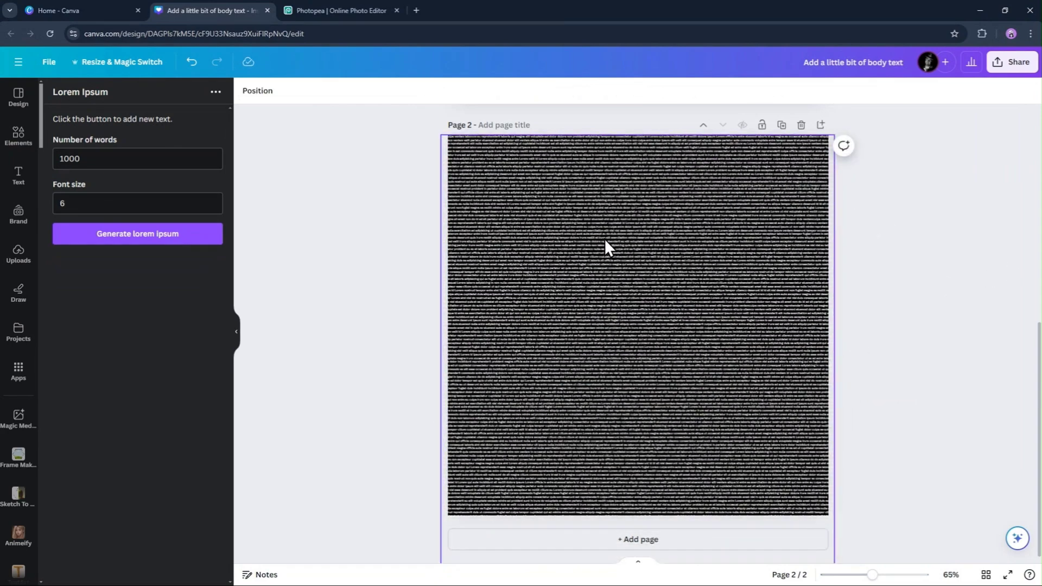
- Download only page 2 of the design as a PNG
click(1009, 63)
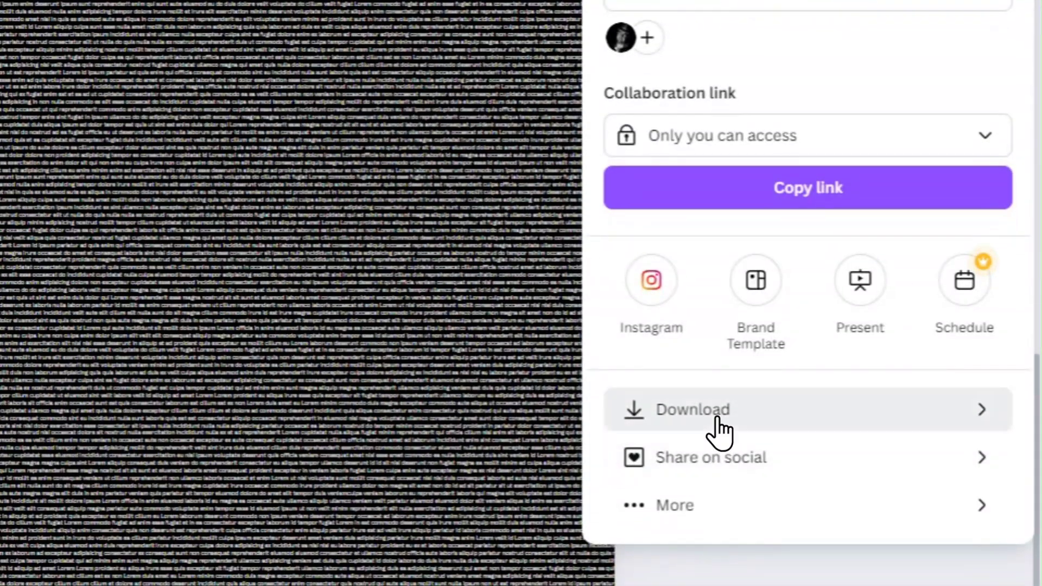
click(719, 432)
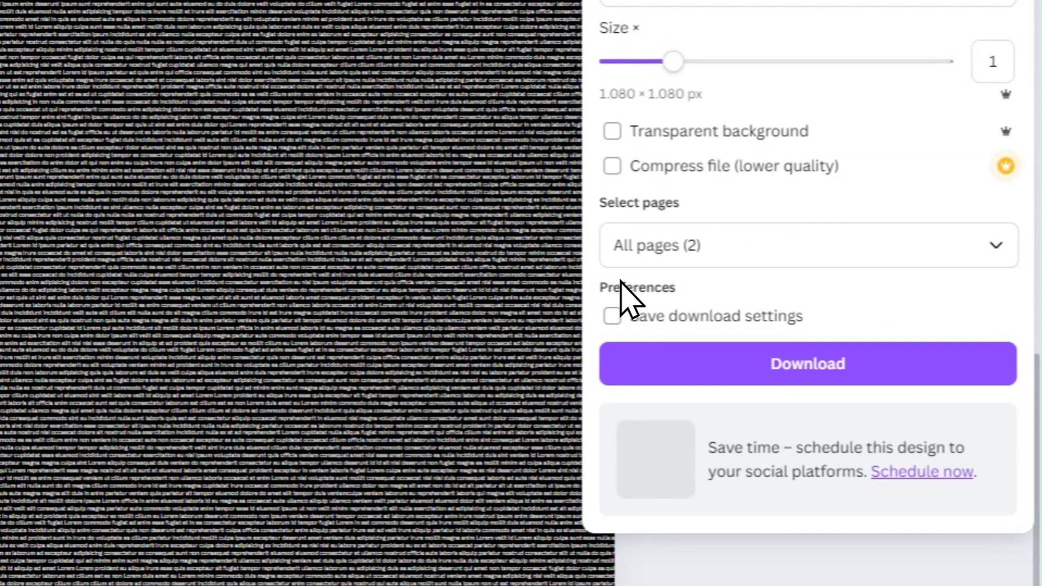
click(1006, 249)
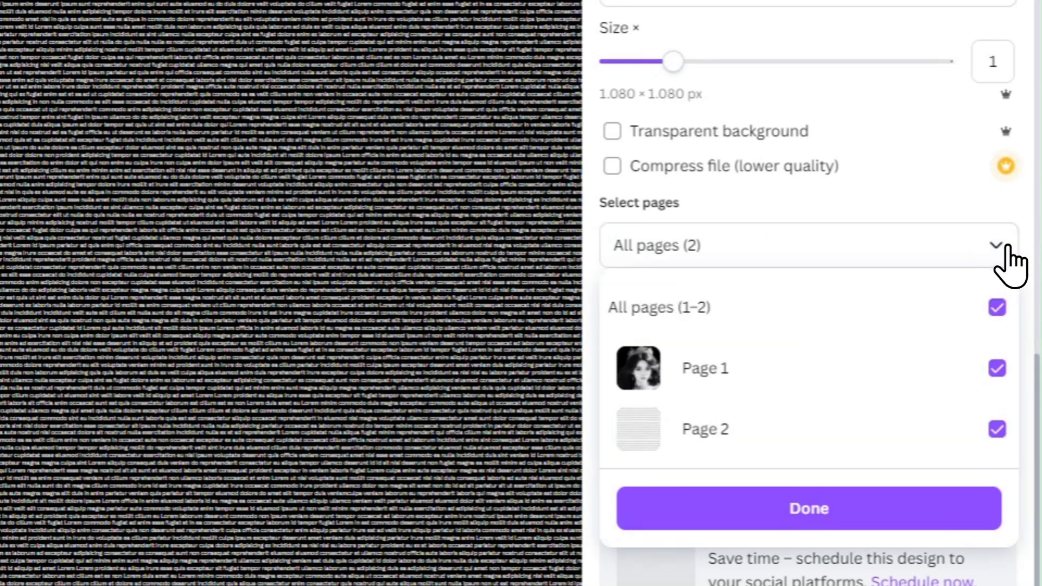
click(997, 373)
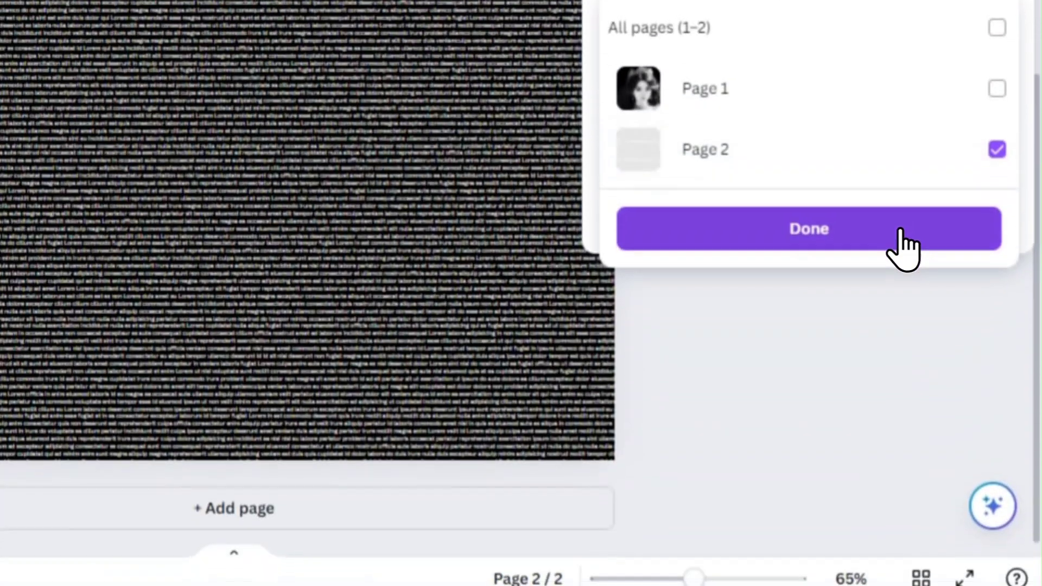
click(907, 509)
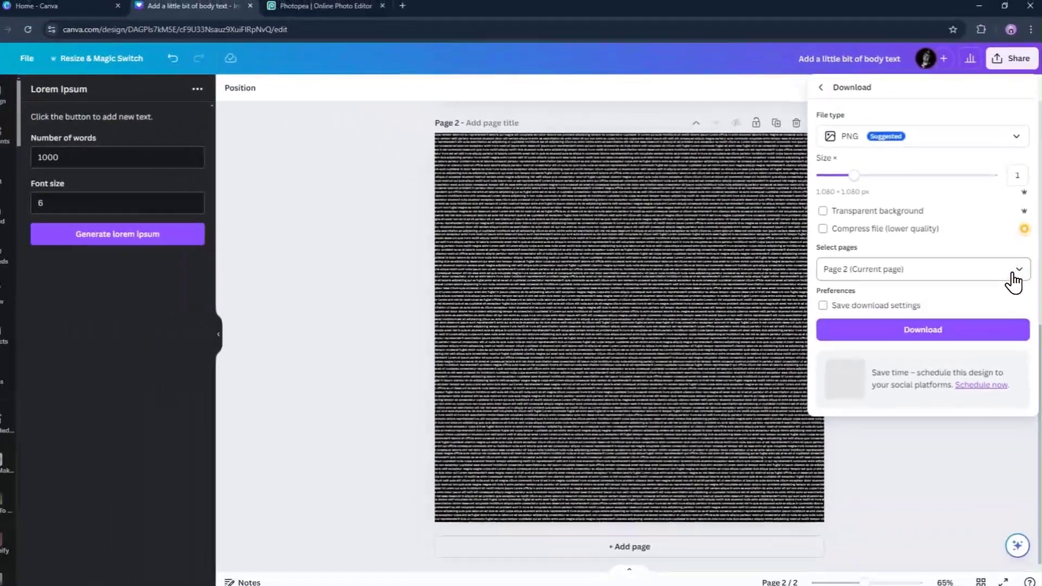
click(996, 310)
click(1017, 275)
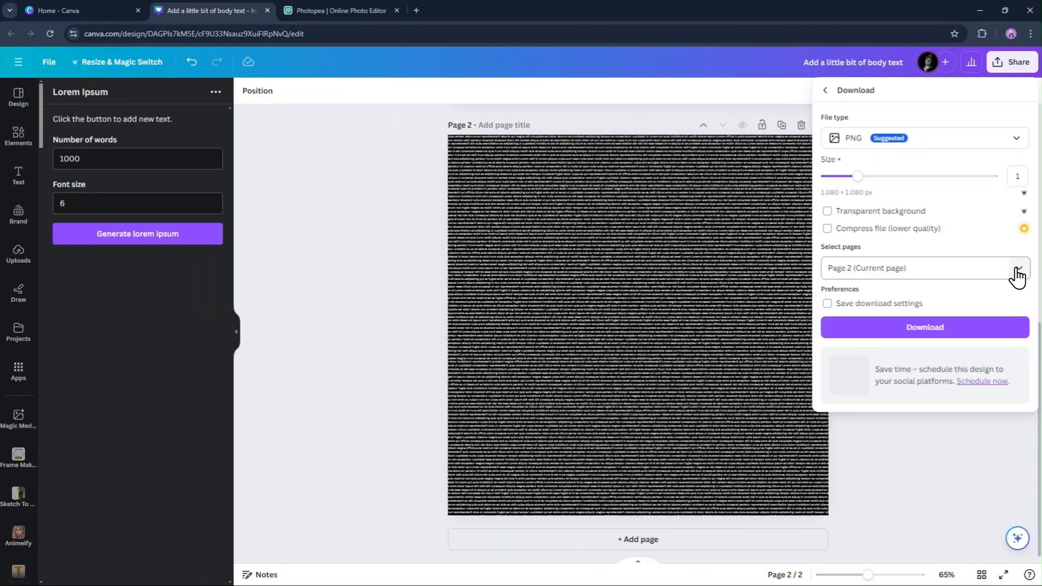
click(967, 332)
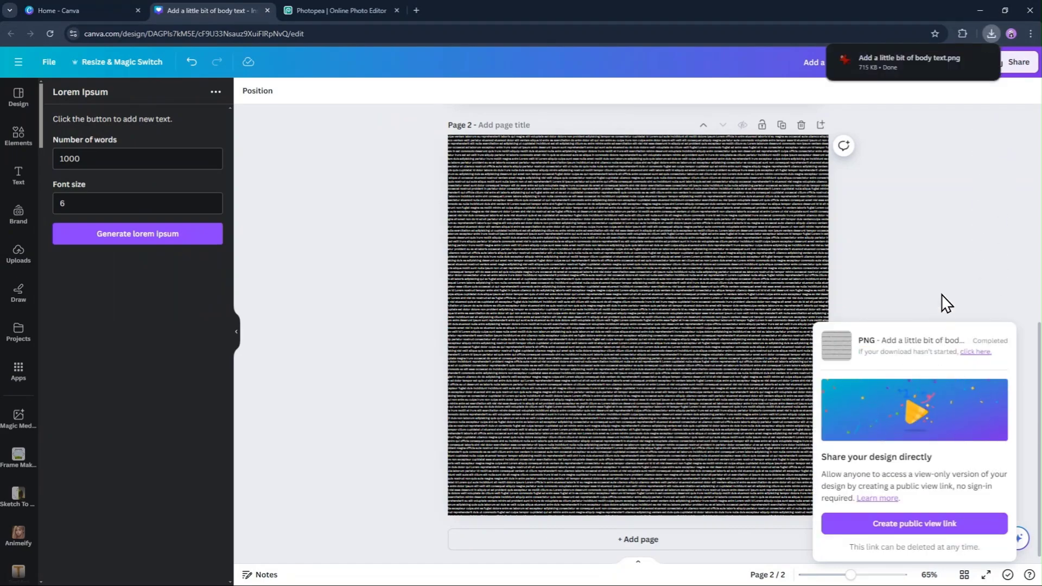
- Show the downloaded PNG in its folder and dismiss the folder window
mouse_move(964, 60)
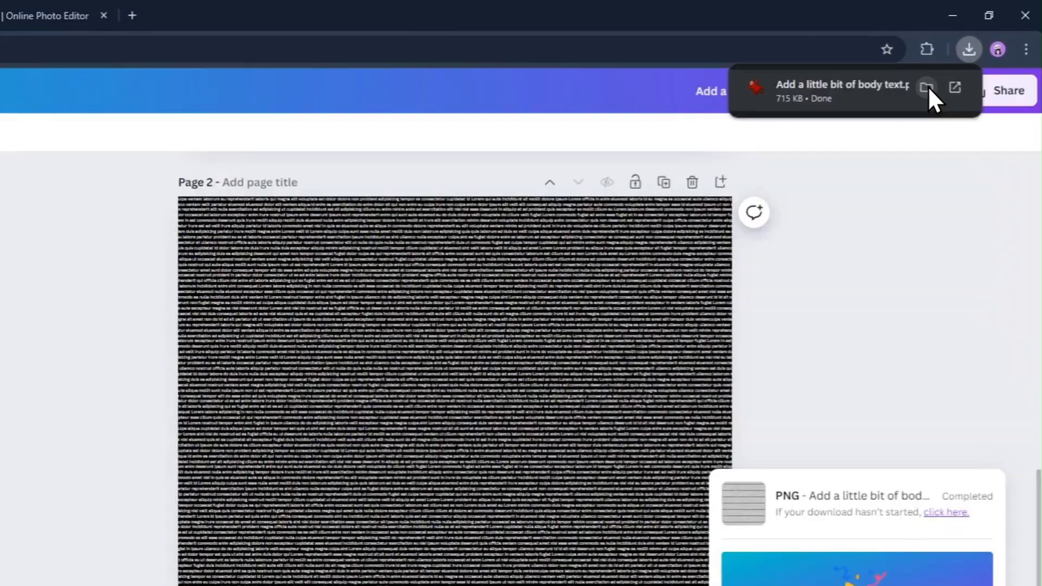
click(963, 60)
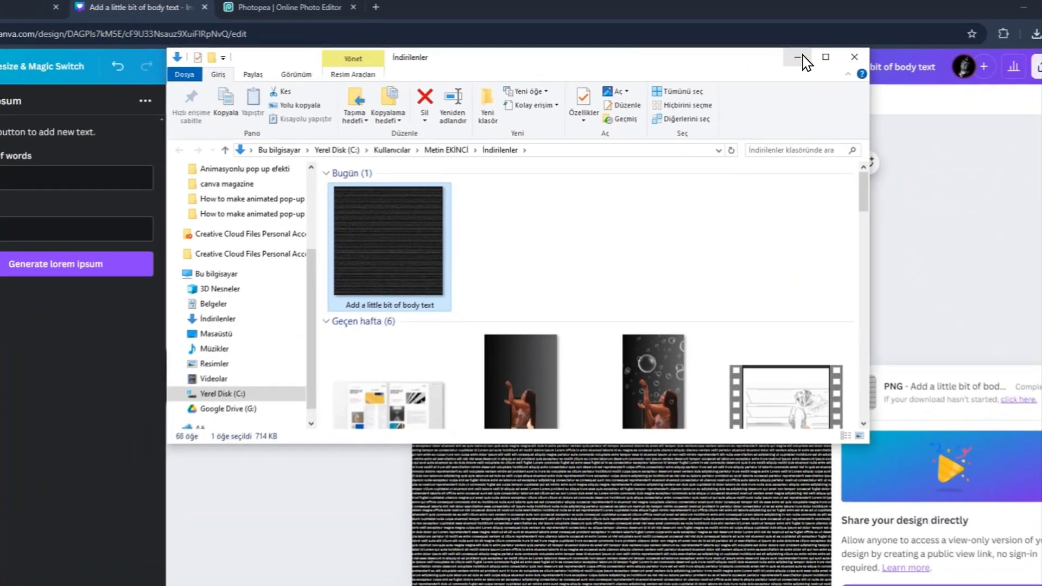
click(784, 54)
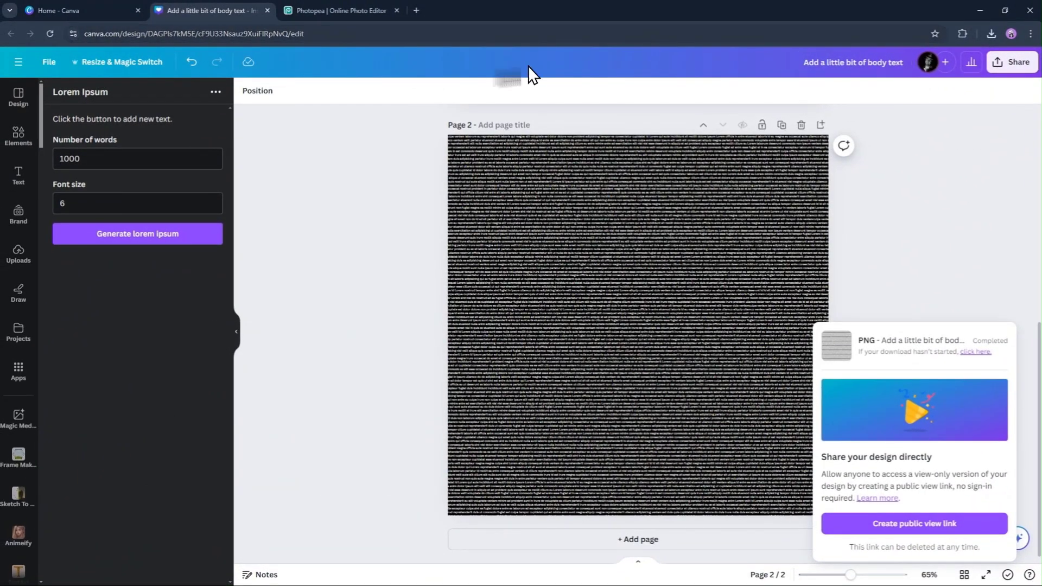
- Switch to Photopea and open the downloaded "Add a little bit of body text.png" there
click(335, 11)
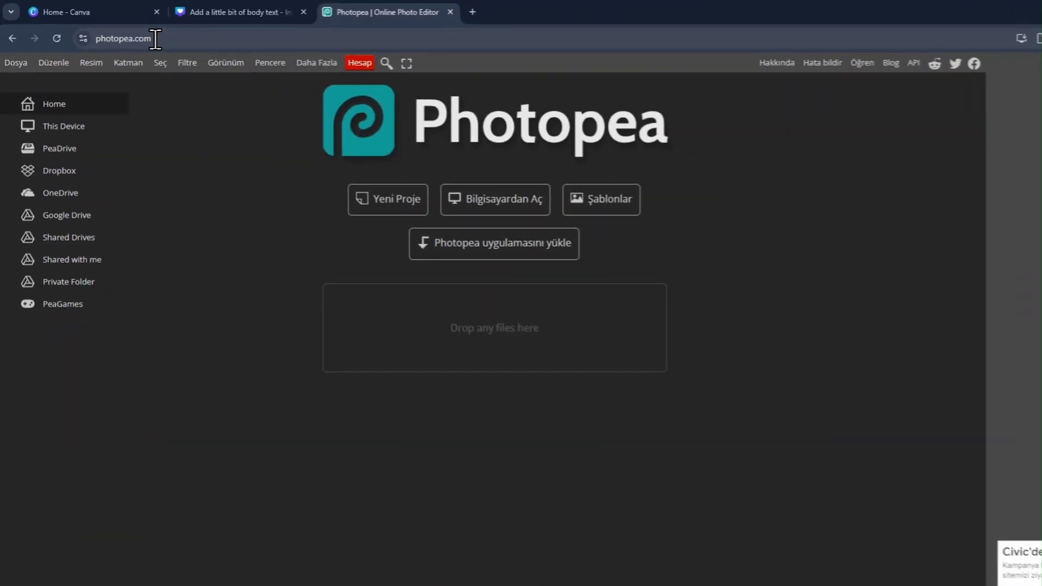
click(991, 34)
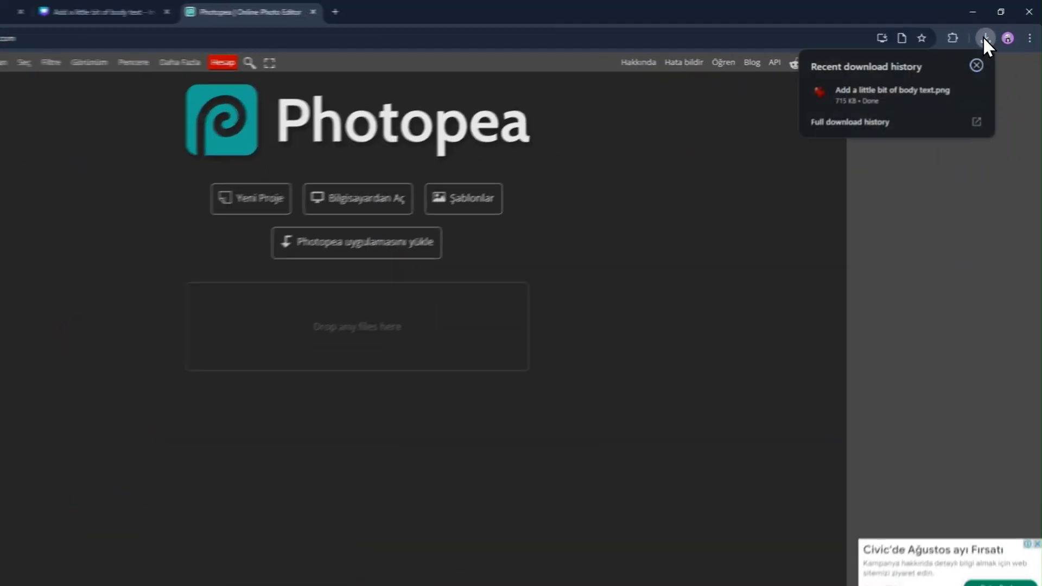
drag(873, 123, 107, 462)
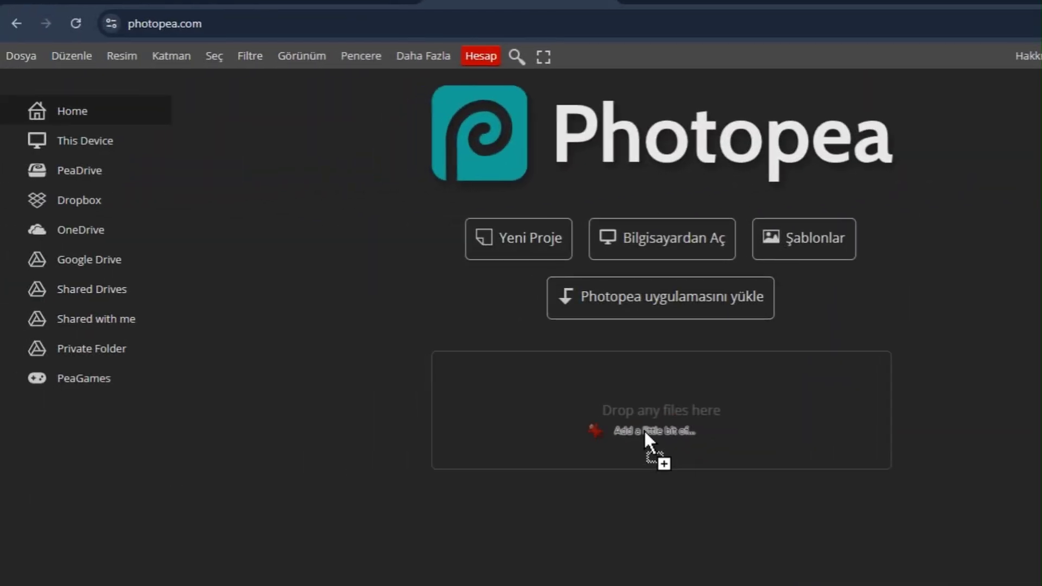
drag(643, 428, 644, 429)
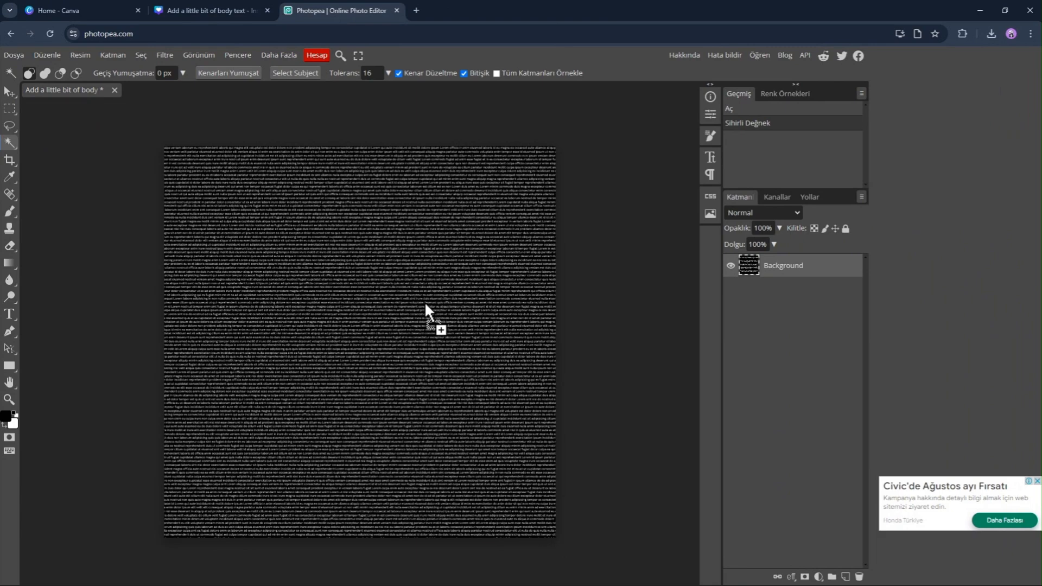
key(ctrl+a)
click(450, 246)
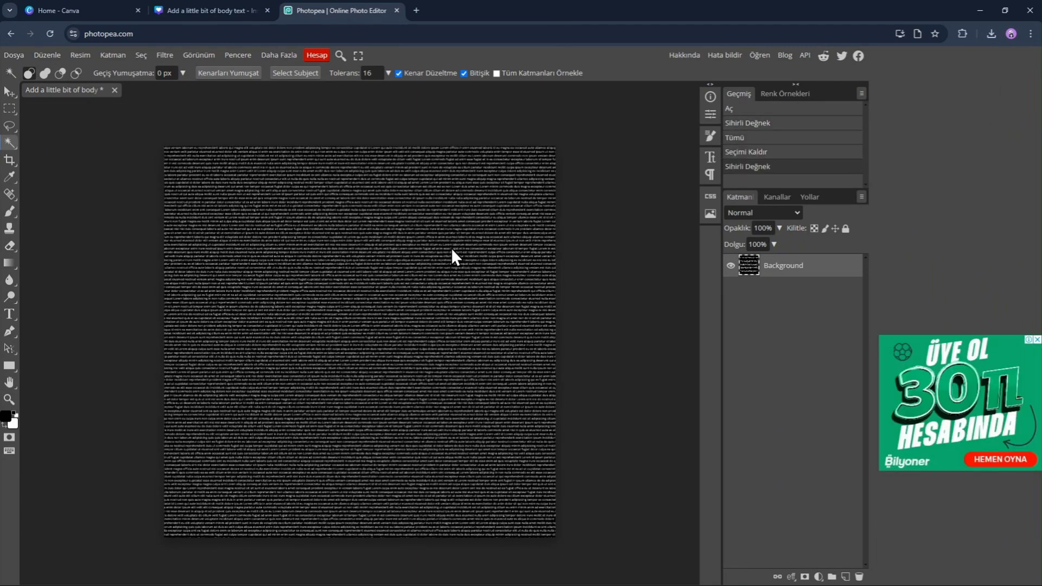
click(438, 264)
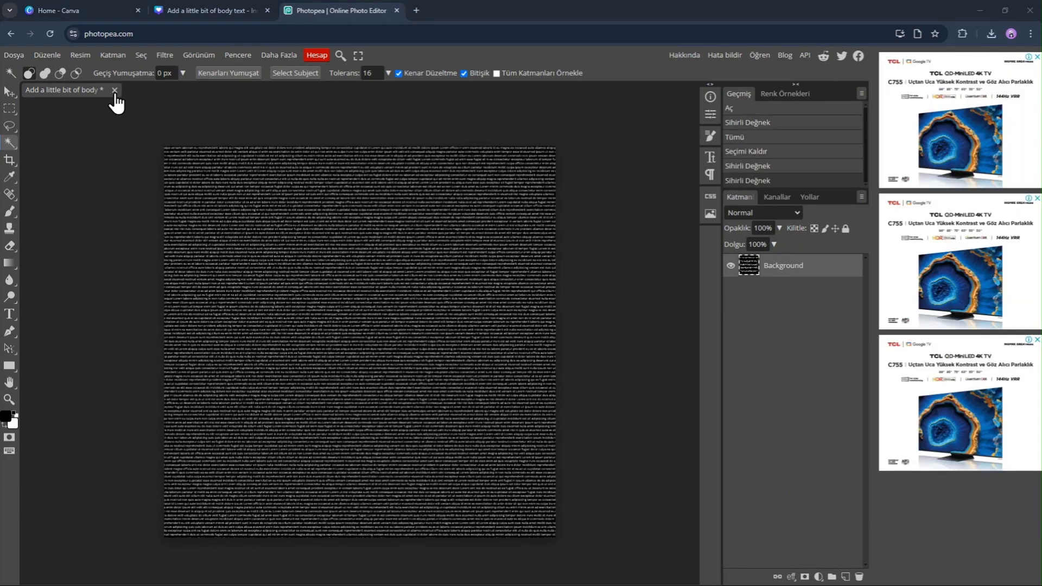
- Select the text by Color Range using Sampled Colors with a fuzziness of 10
click(141, 55)
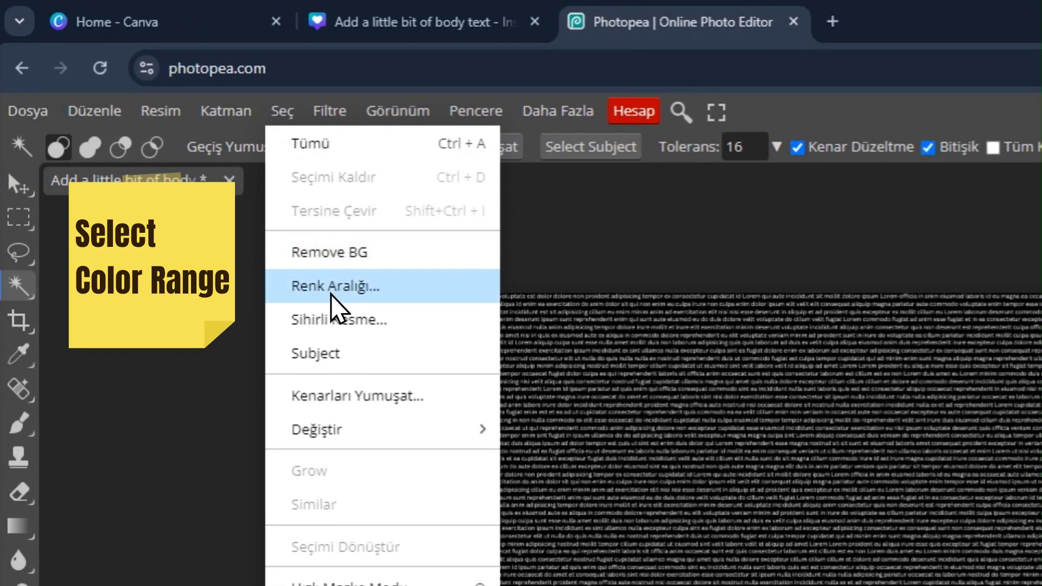
click(332, 295)
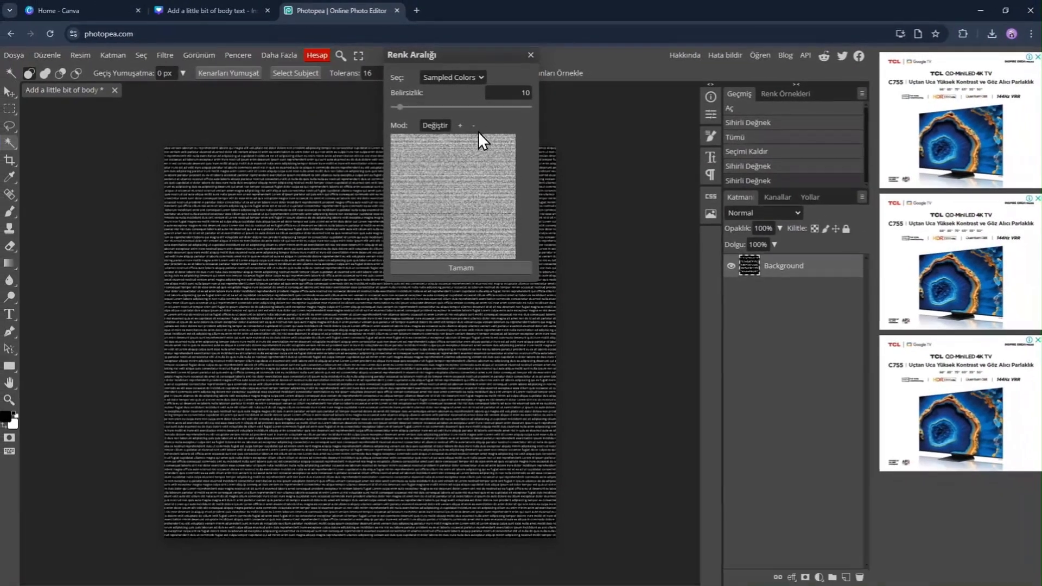
double_click(525, 92)
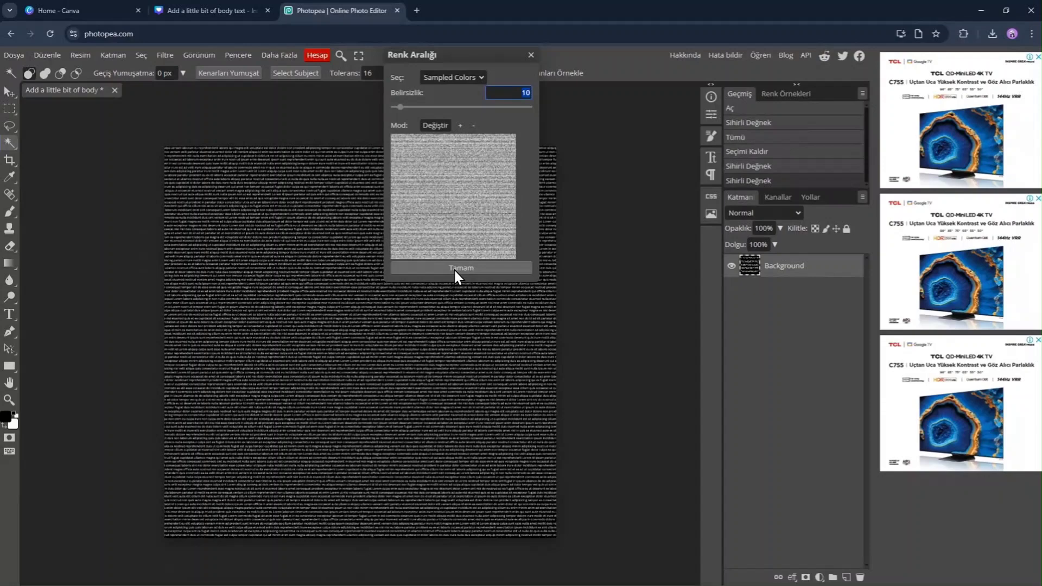
click(399, 442)
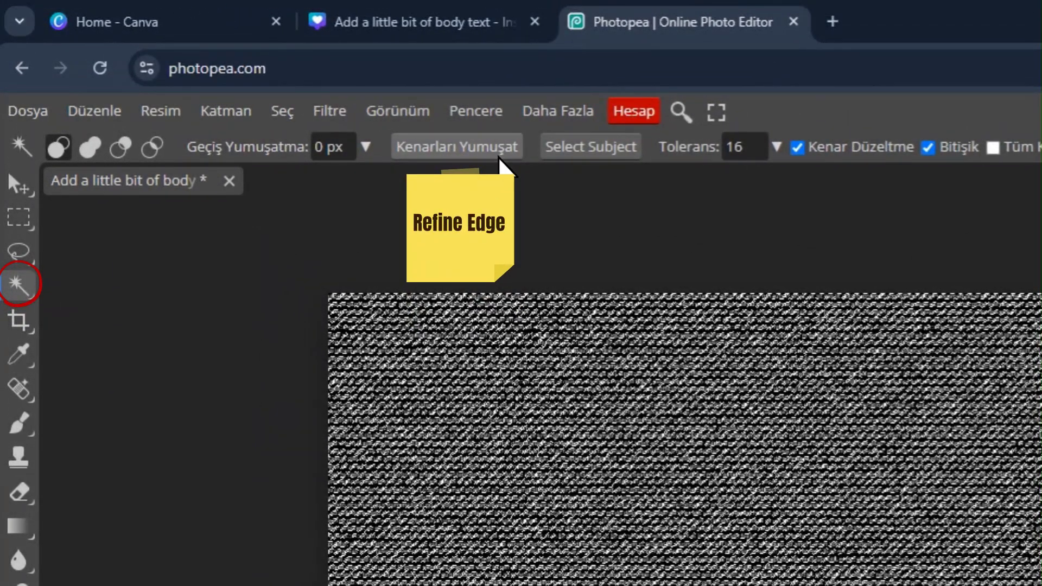
- Apply Refine Edge to the selection and output the white text as a new layer
click(499, 155)
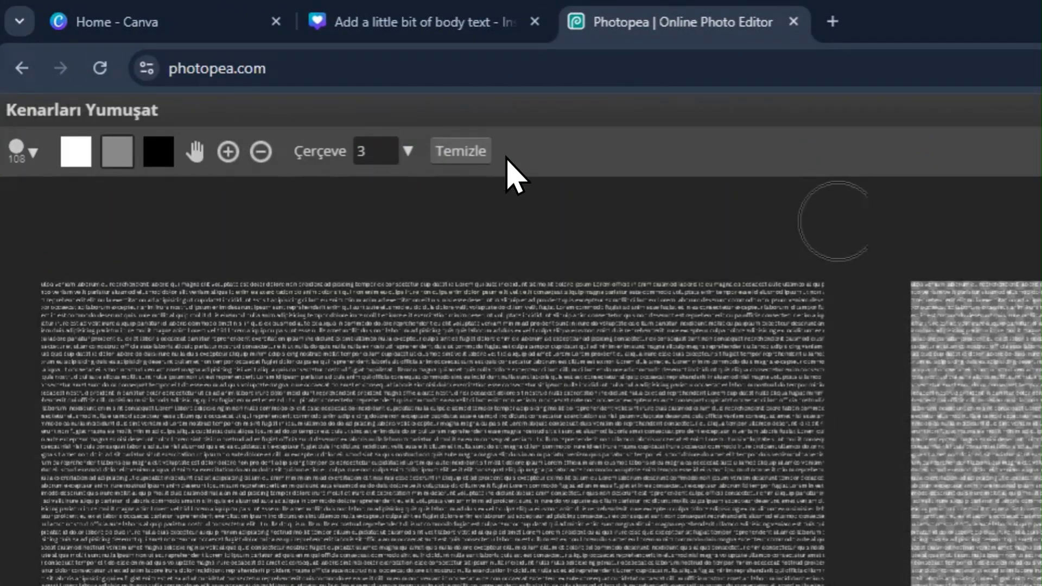
click(380, 158)
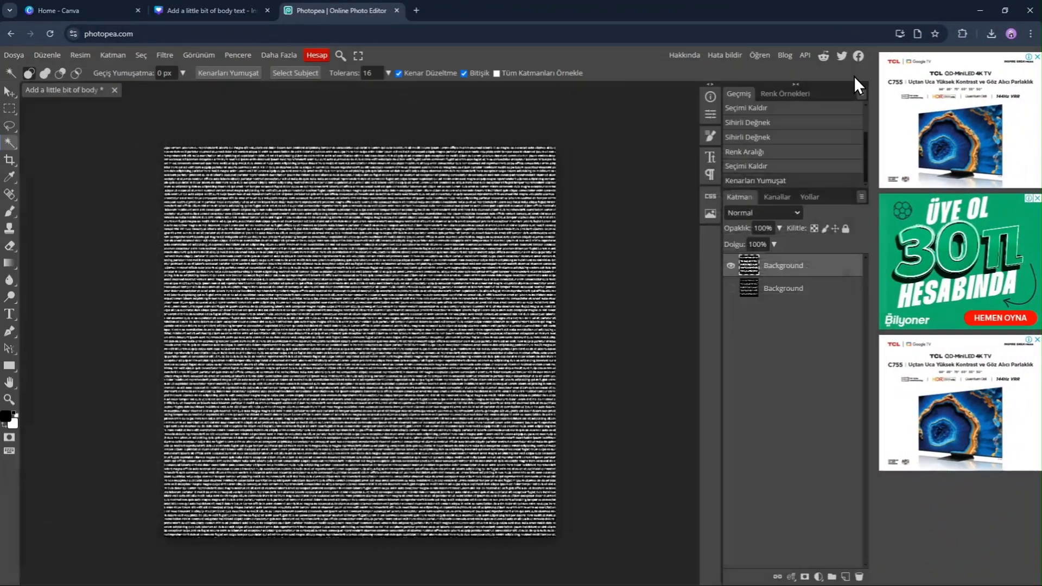
click(850, 75)
- Export the transparent white text image from Photopea as a 1080 × 1080 px PNG at 100% quality
click(14, 55)
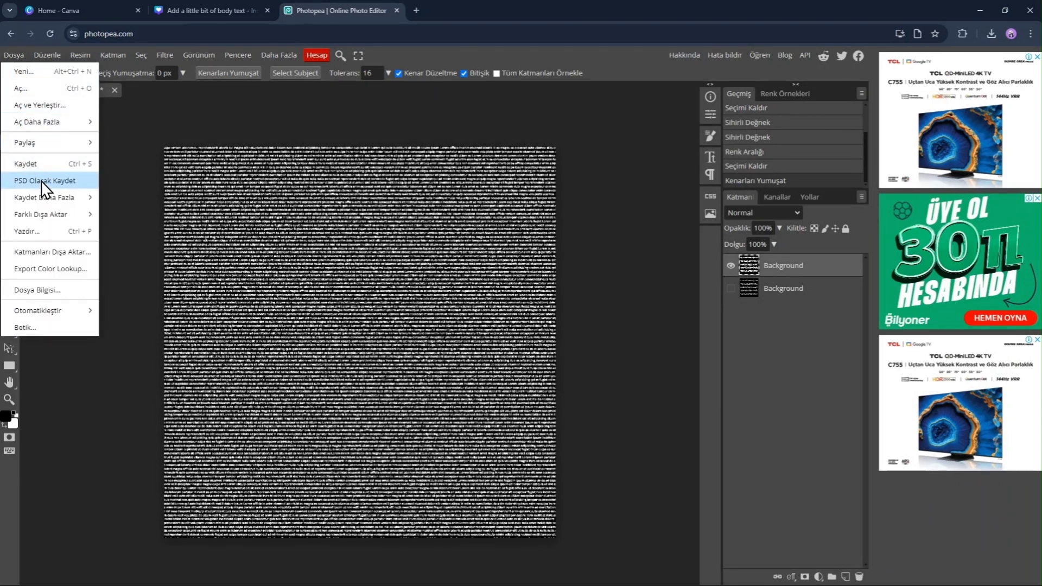
mouse_move(57, 214)
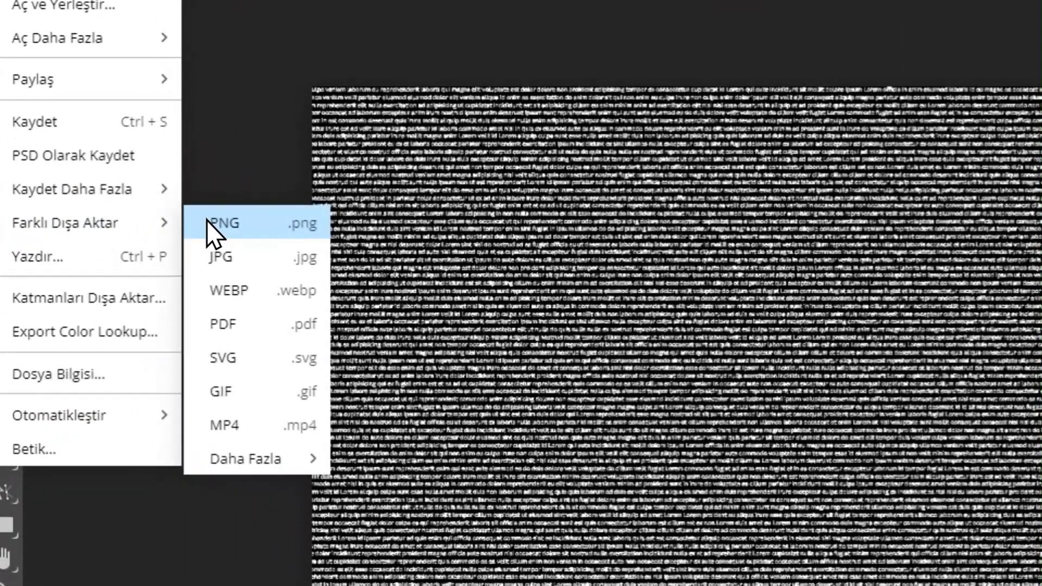
click(207, 223)
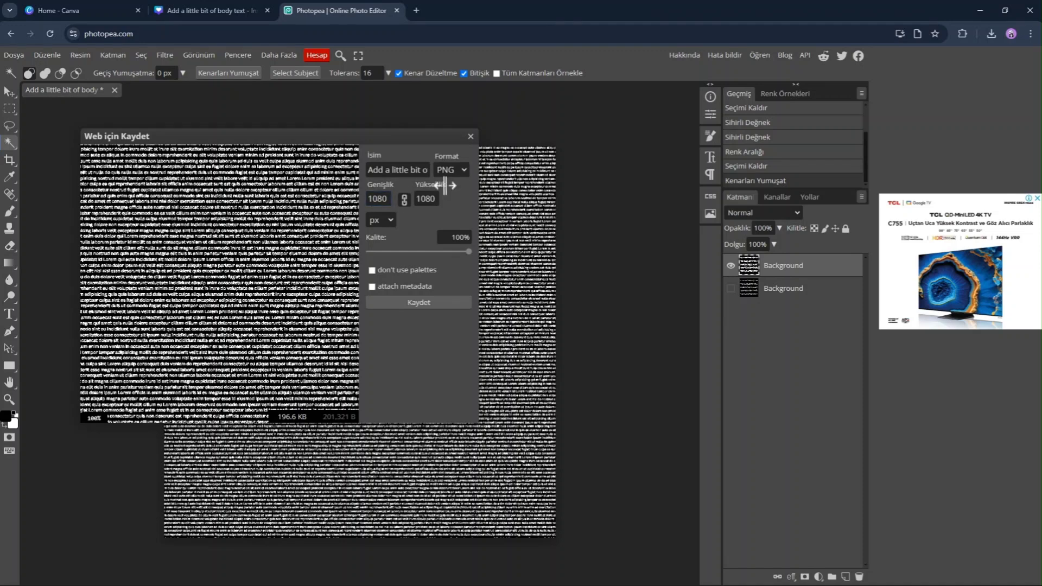
click(424, 304)
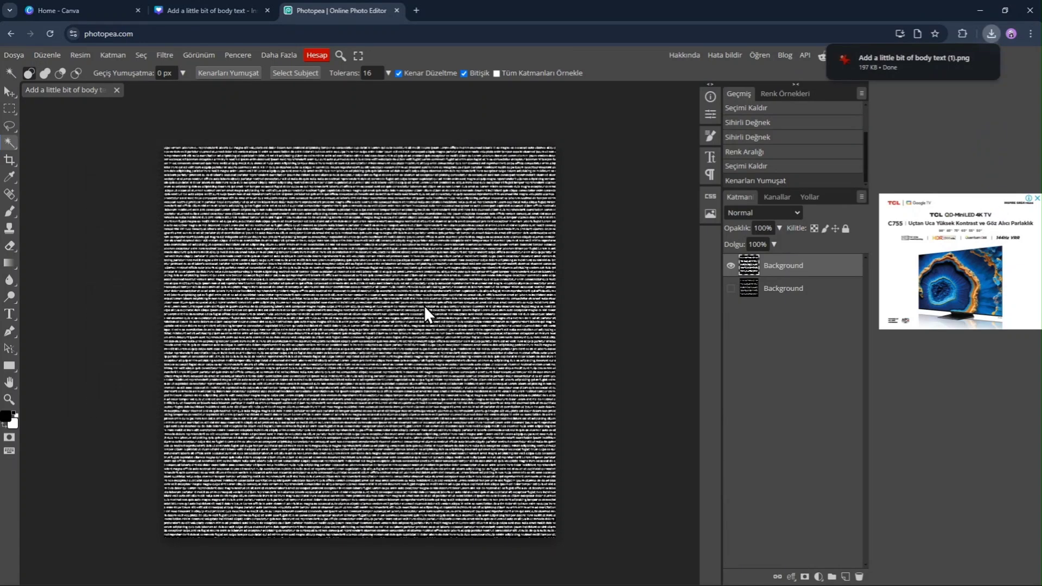
- Switch to Canva, upload the exported "Add a little bit of body text (1).png" and delete page 2 of the design
click(992, 34)
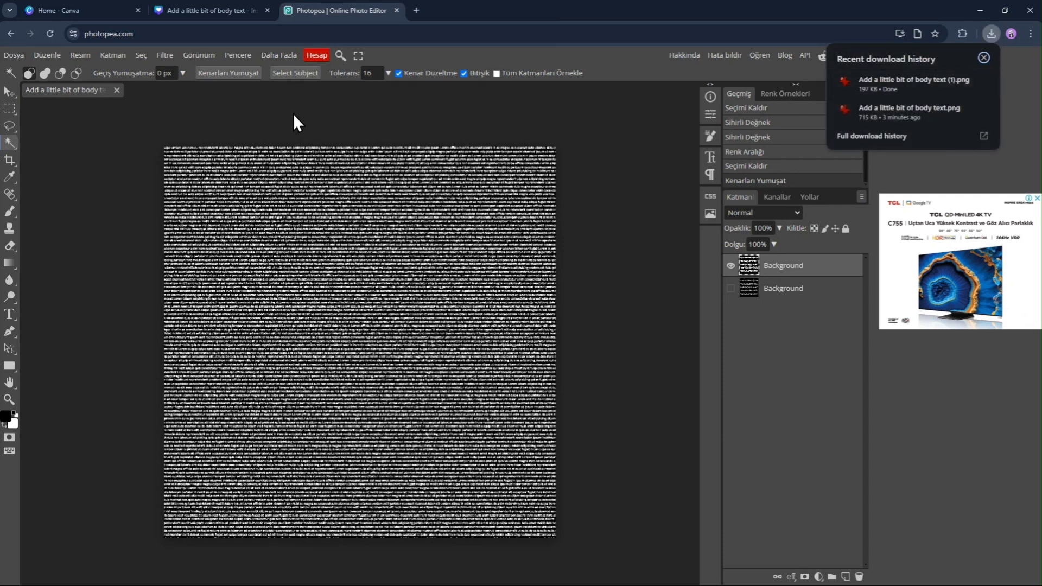
click(207, 7)
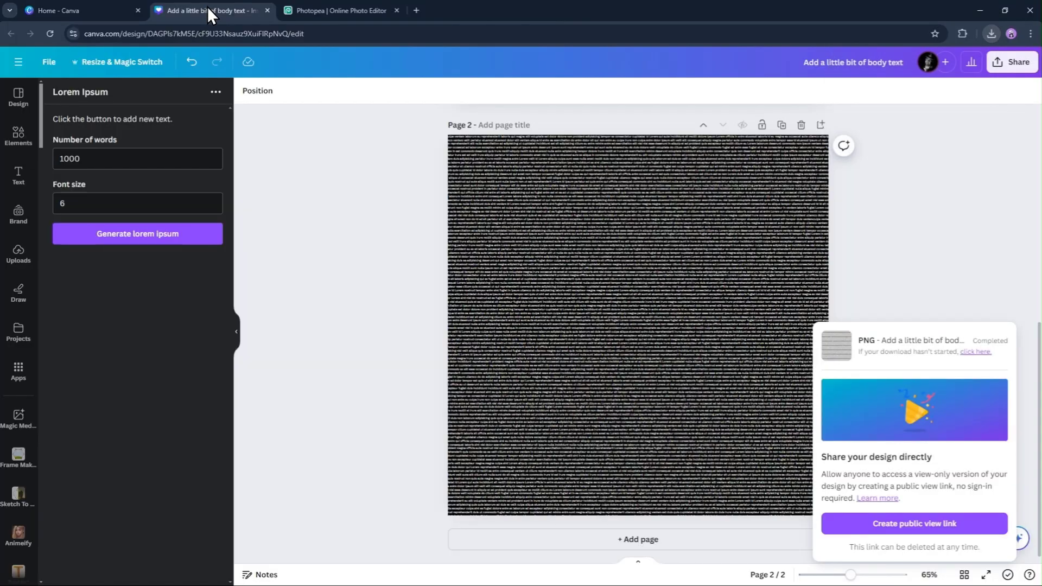
click(992, 34)
drag(930, 81, 98, 359)
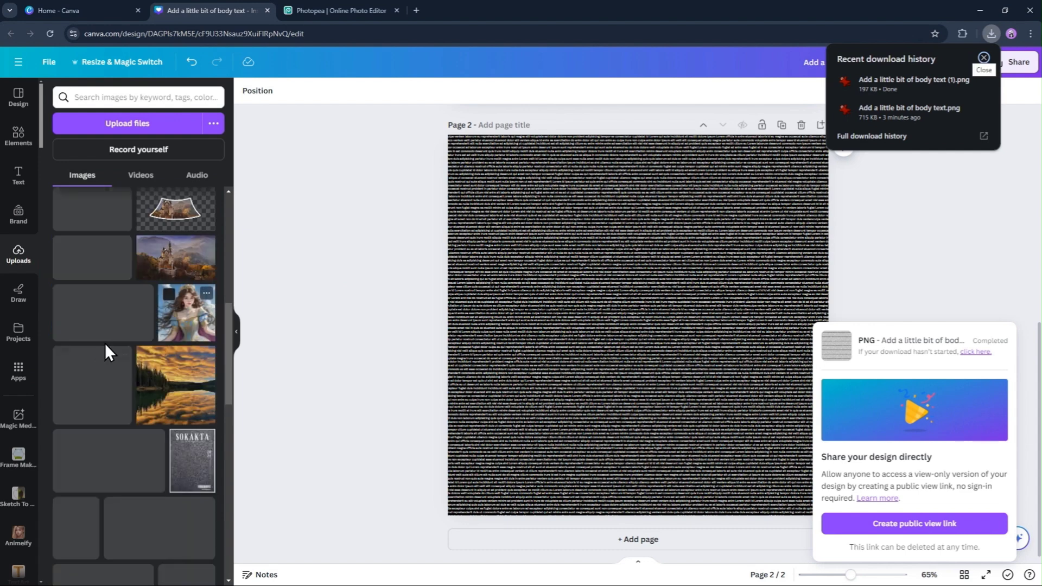
click(227, 329)
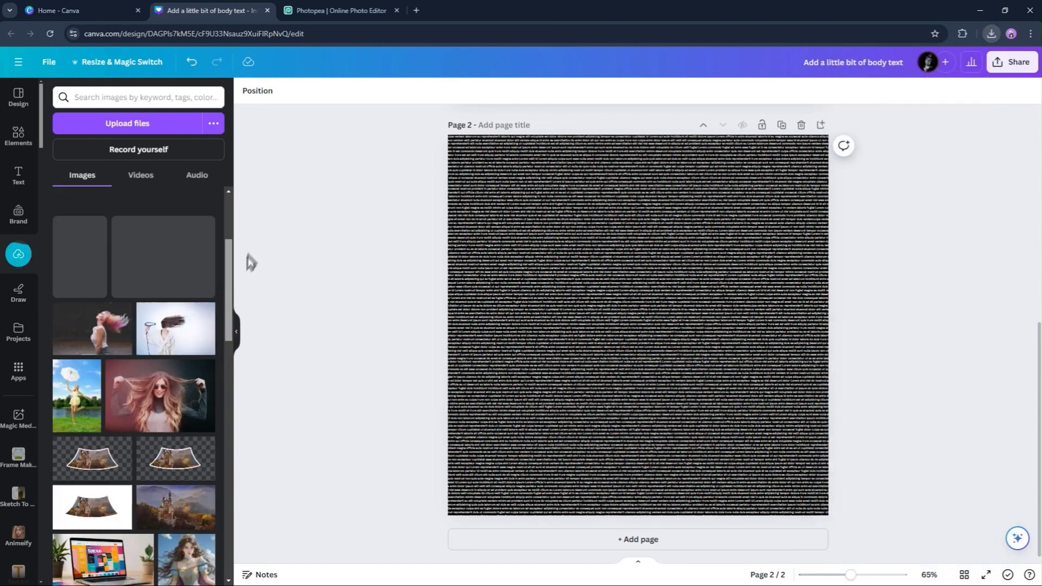
click(801, 126)
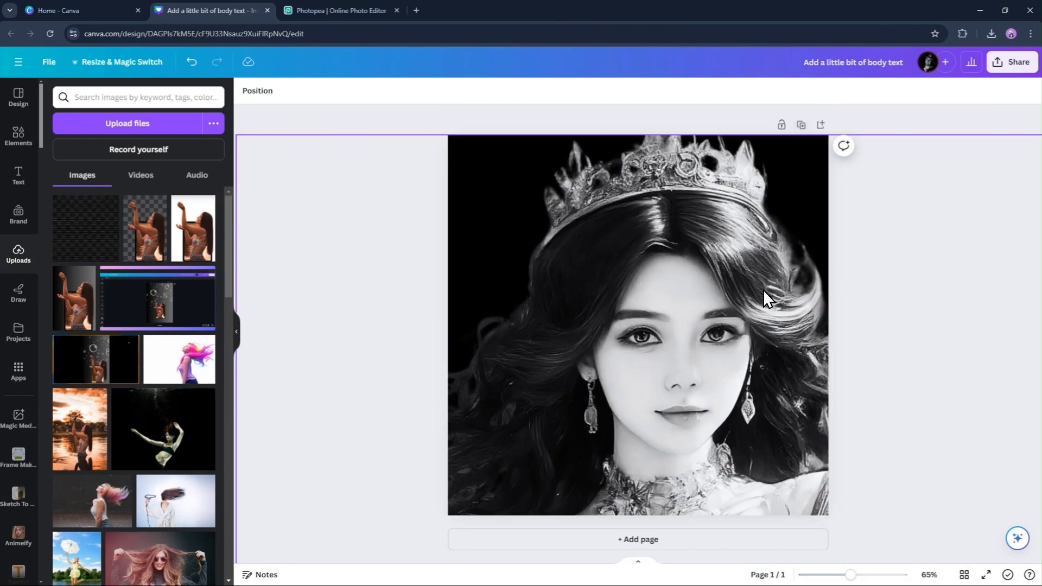
- Place the uploaded text image over the princess portrait and enlarge it to cover the whole page
click(87, 244)
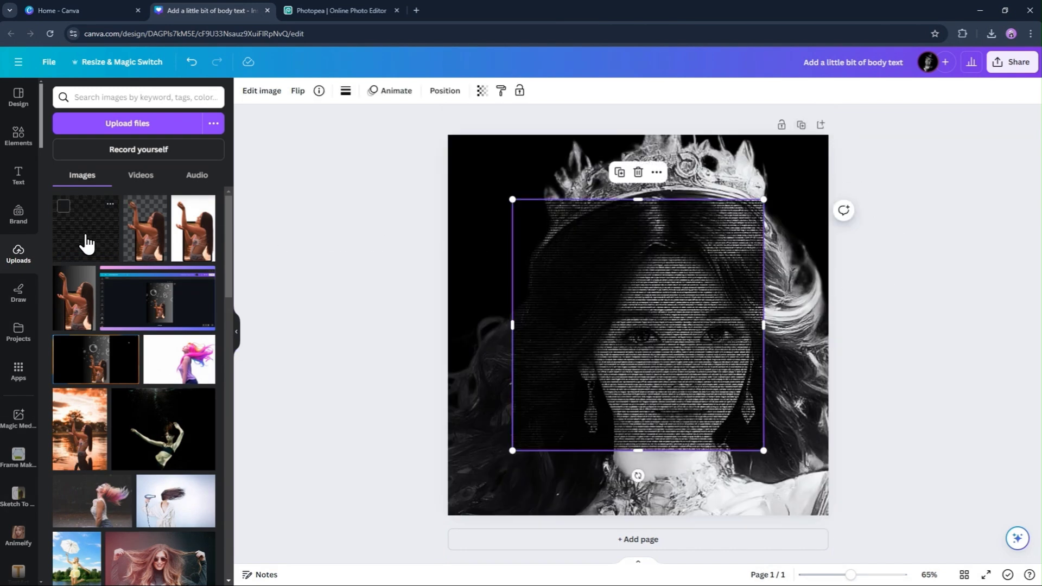
drag(764, 198, 826, 135)
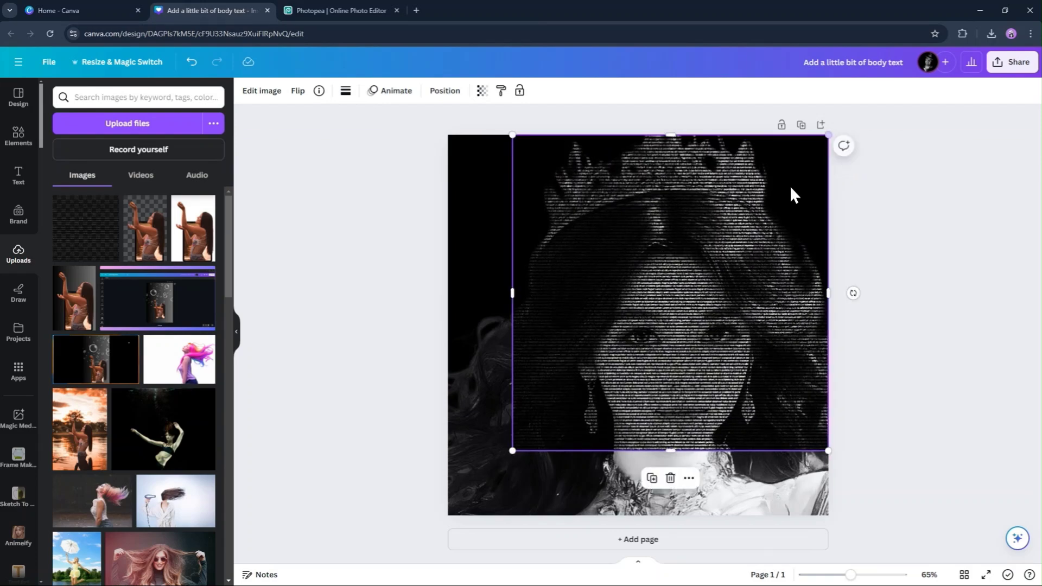
drag(513, 451, 477, 541)
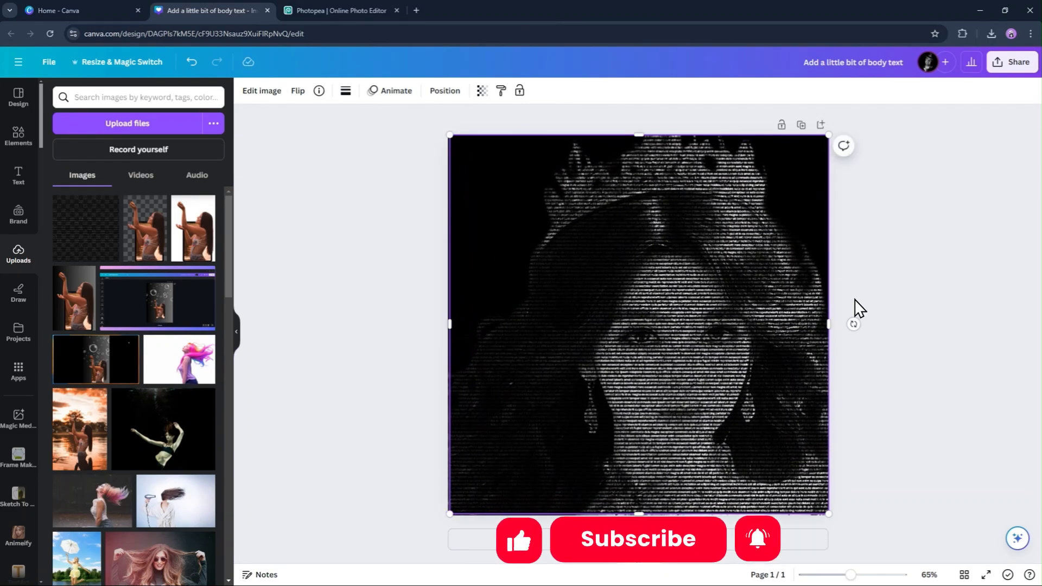
- Preview the text portrait in full screen and return to the editor
click(986, 575)
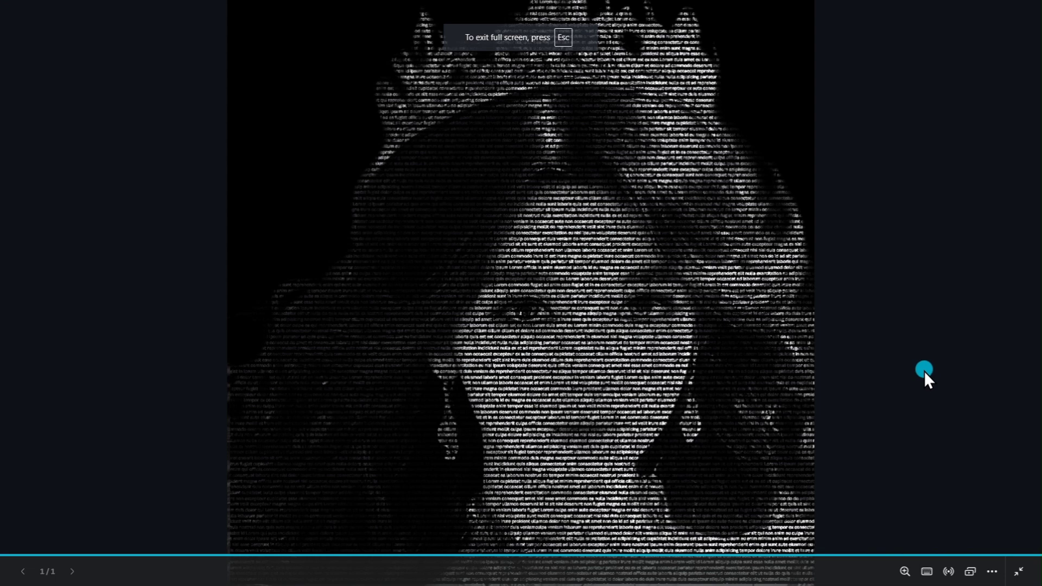
click(1019, 571)
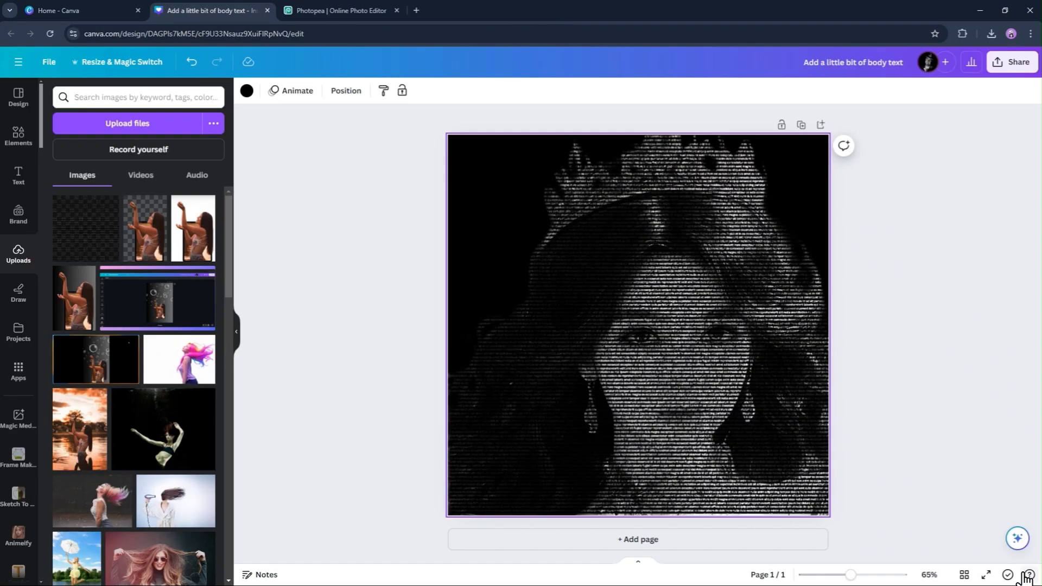
- Download the finished text portrait as a PNG at size 1 and open the downloaded file
click(1007, 72)
click(916, 358)
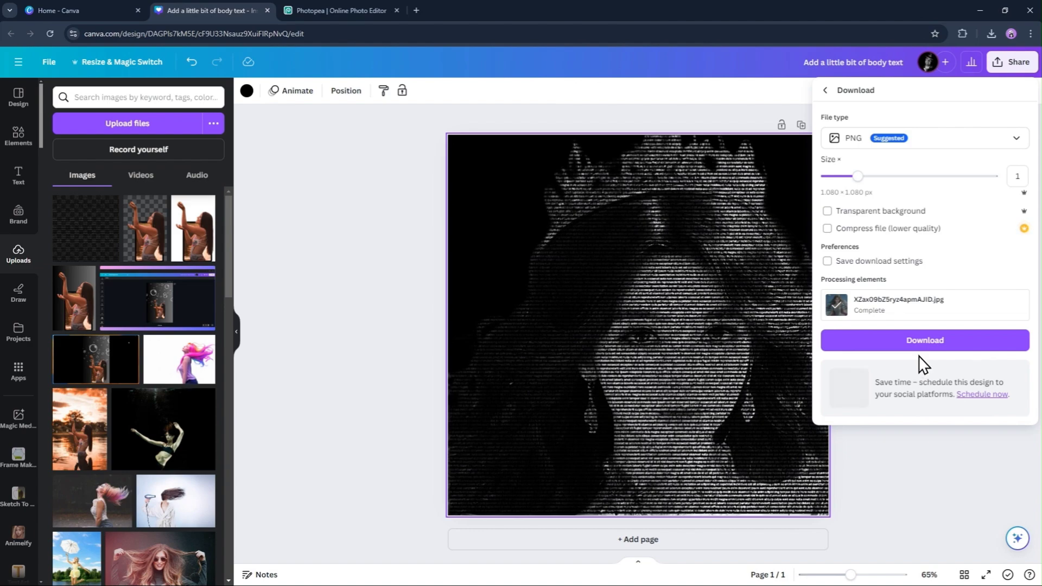
click(1016, 140)
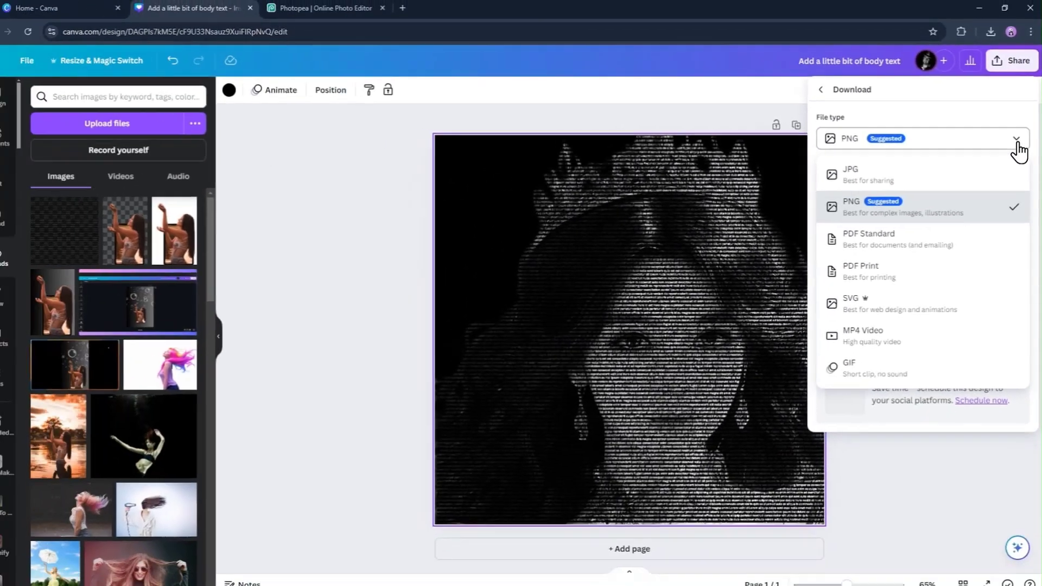
click(1016, 142)
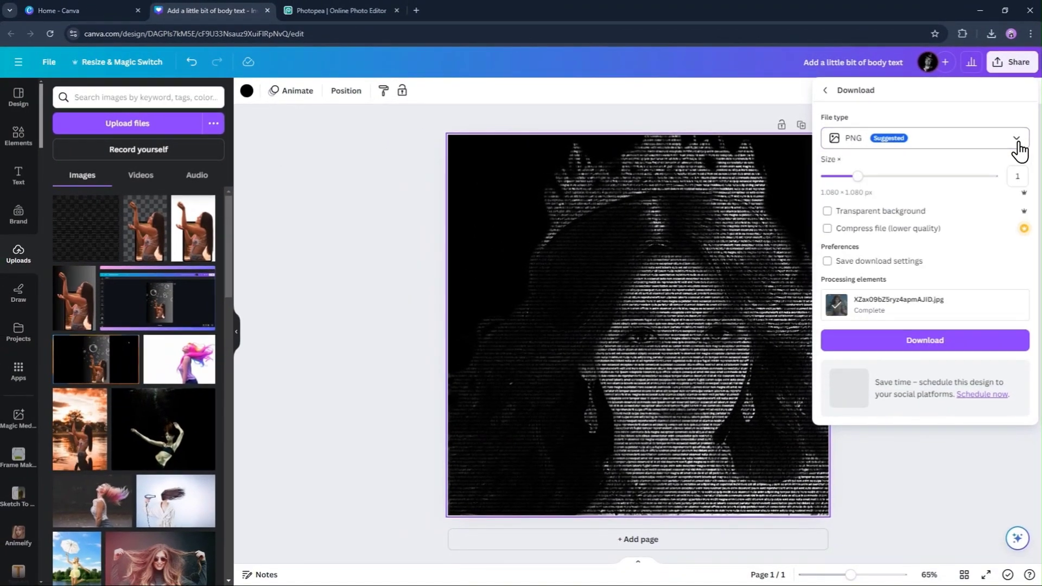
click(972, 339)
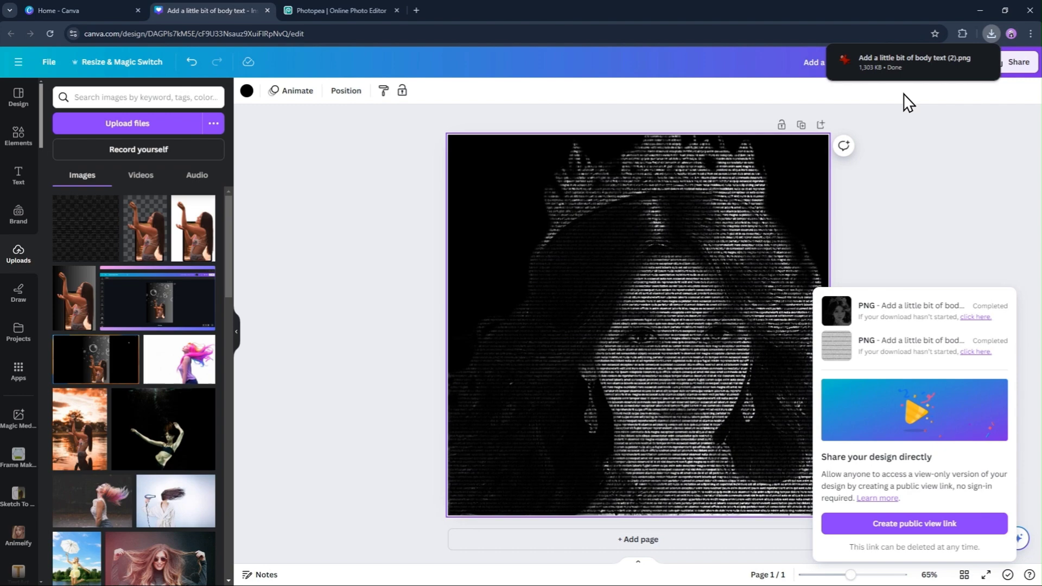
click(900, 60)
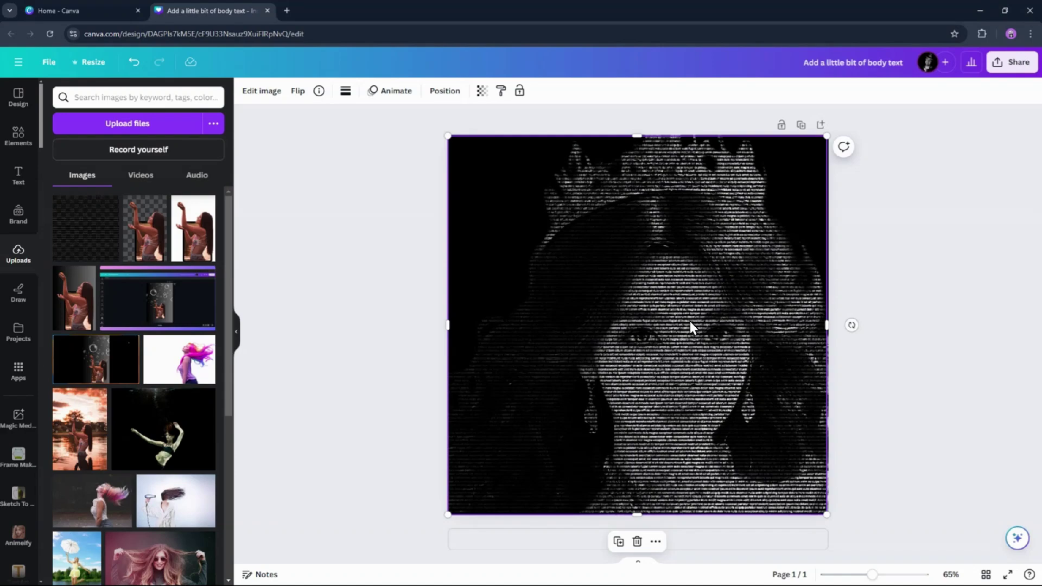
- Shift the text overlay to the right so the left side of the portrait is uncovered, and deselect it
drag(690, 321, 925, 320)
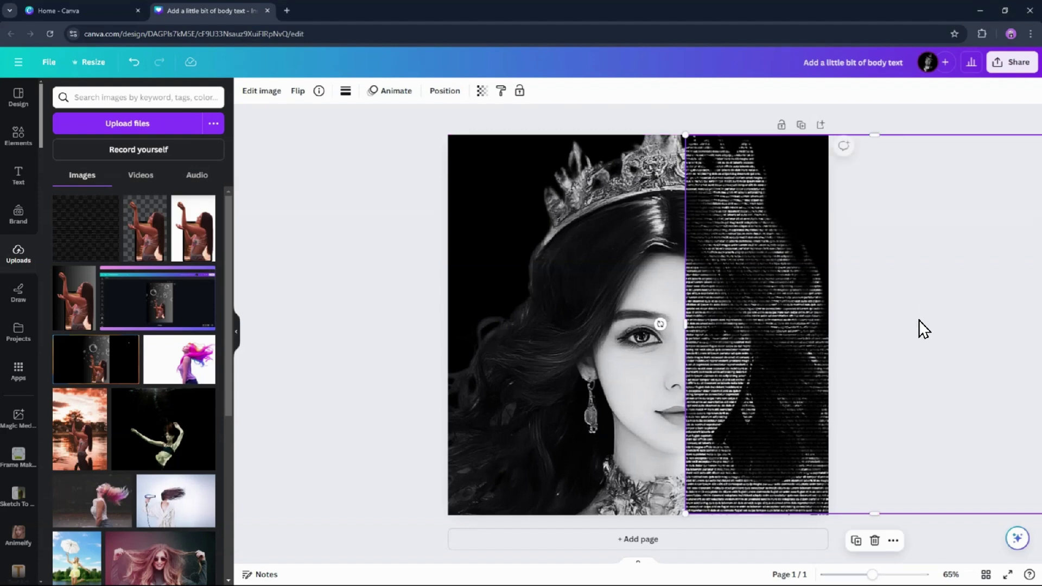
click(410, 313)
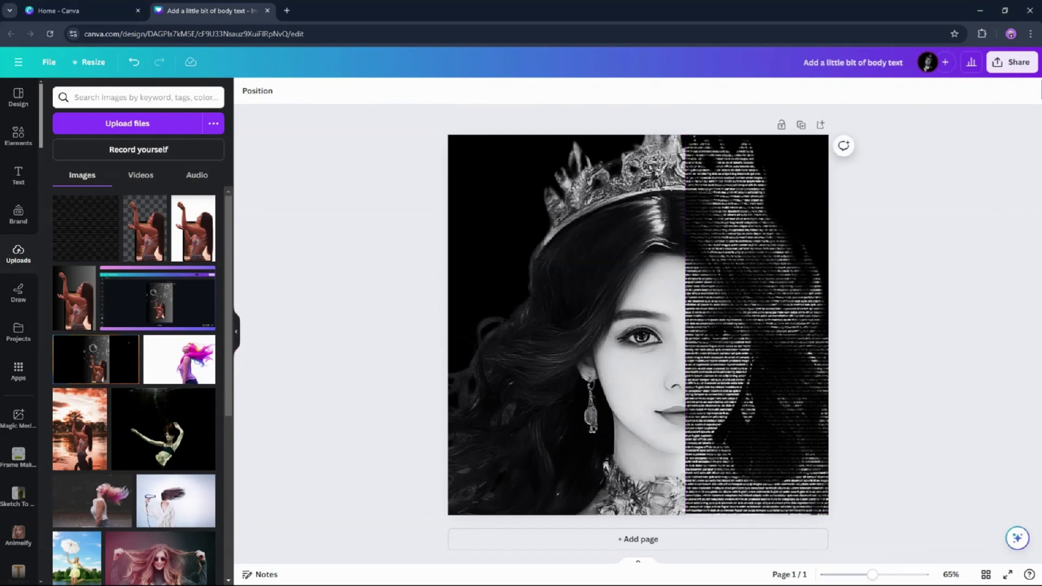
- Download the version with text on the right side as a PNG, view the downloaded file and close the viewer
click(1025, 63)
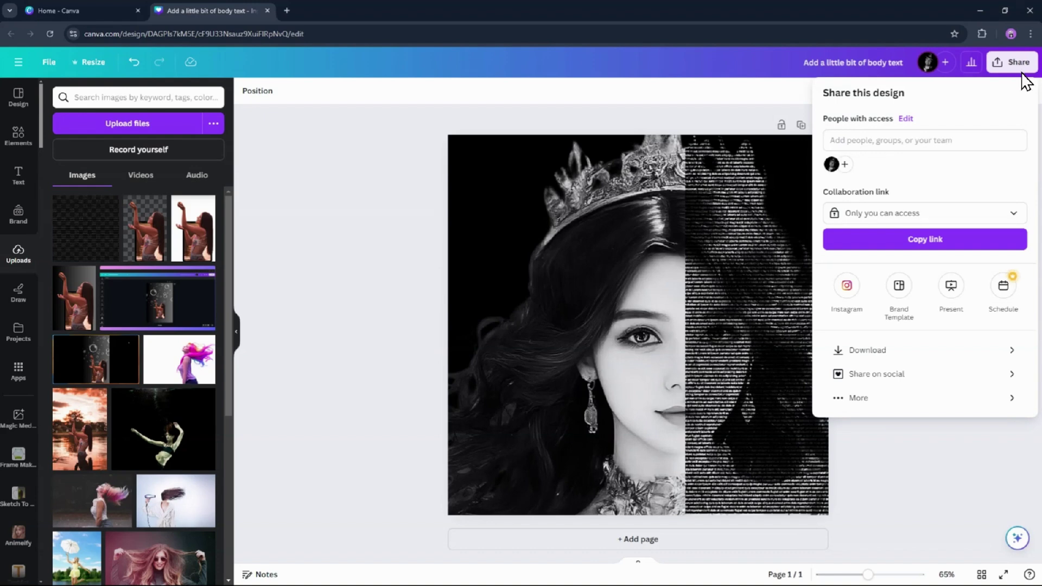
click(964, 352)
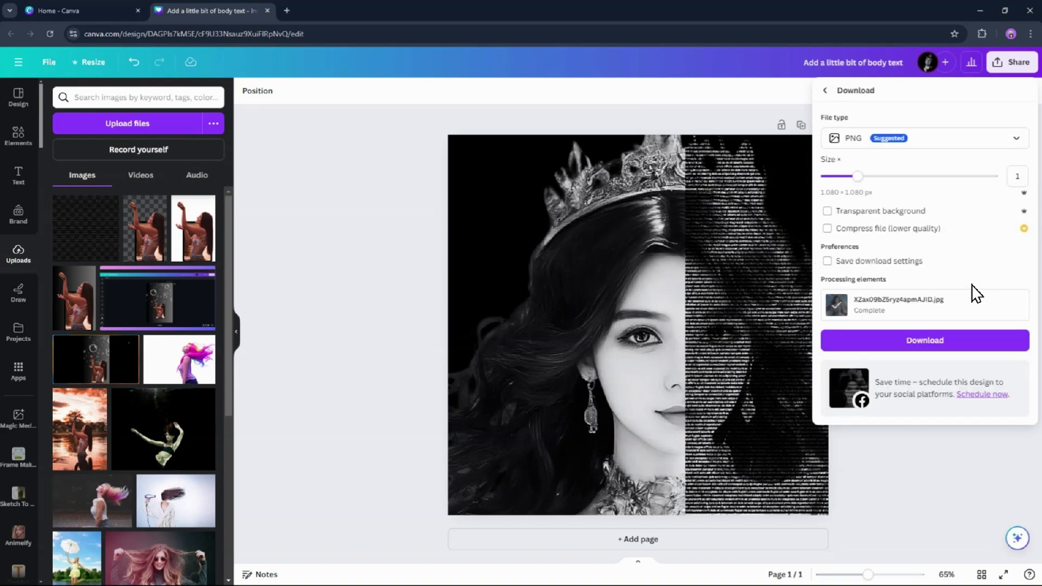
click(970, 347)
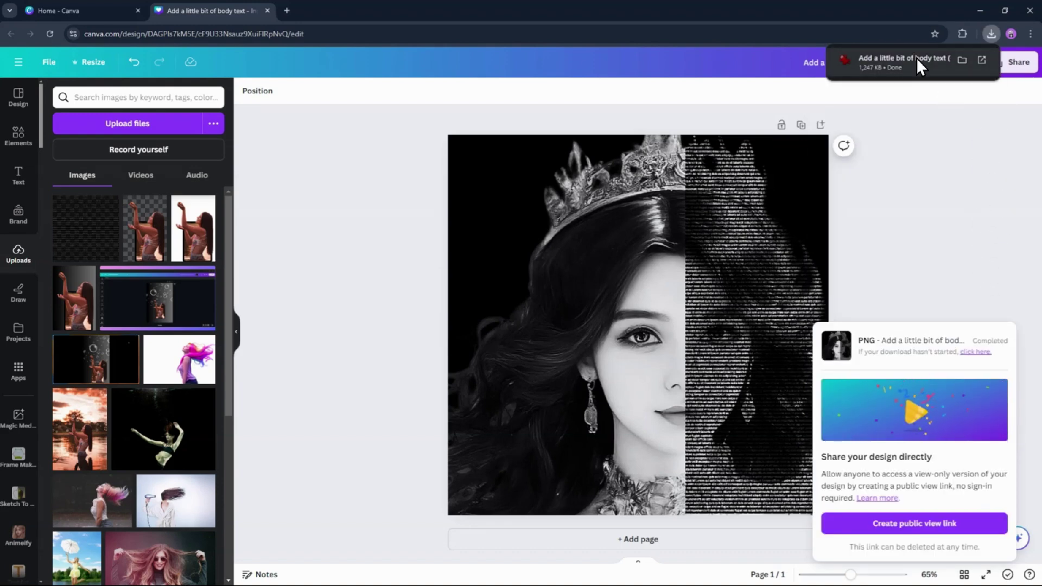
click(917, 57)
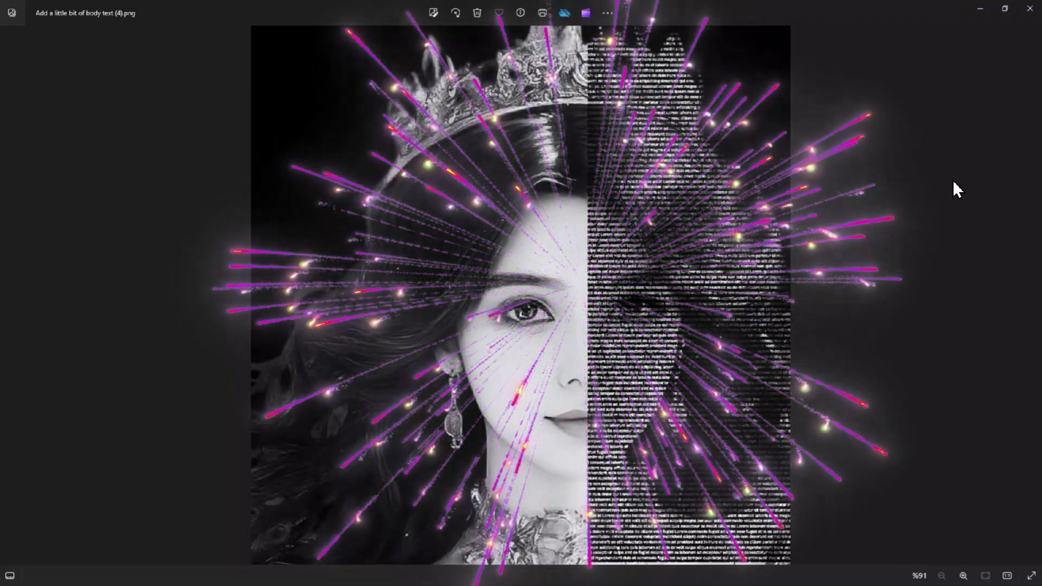
click(1032, 11)
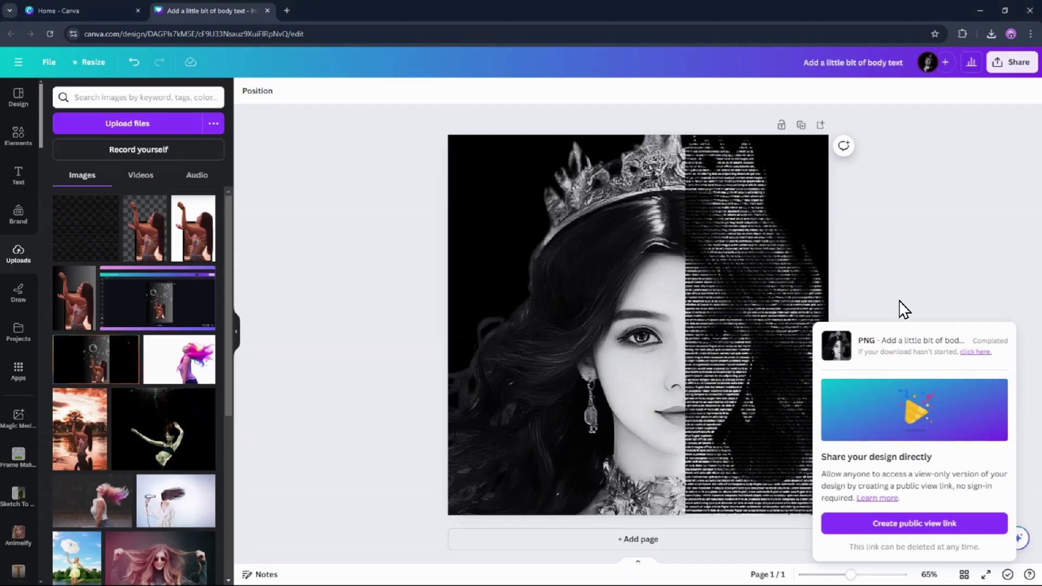
- Shift the text overlay to the left so the right side of the portrait is uncovered, and deselect it
click(767, 381)
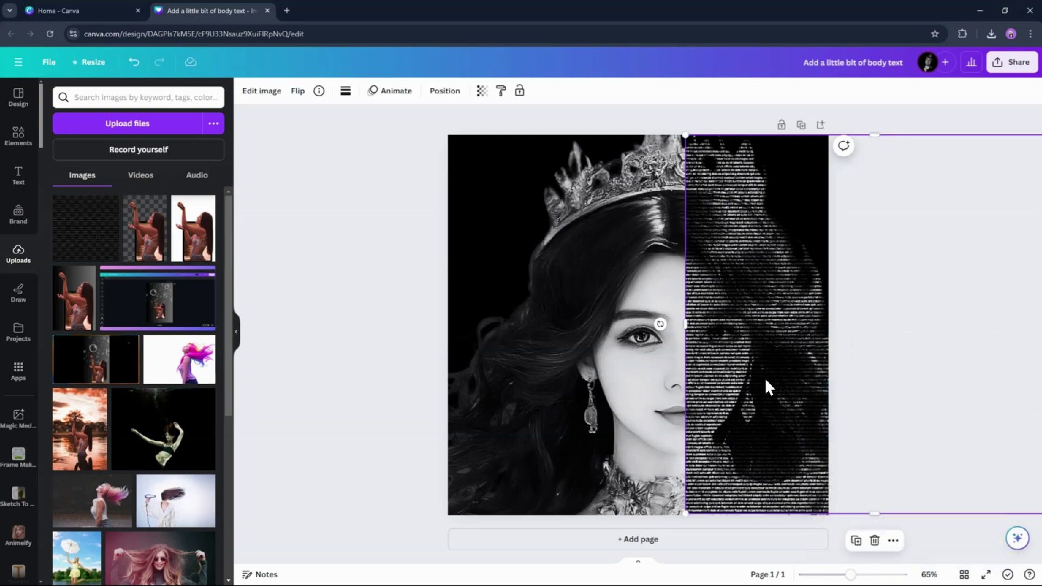
drag(766, 374, 388, 377)
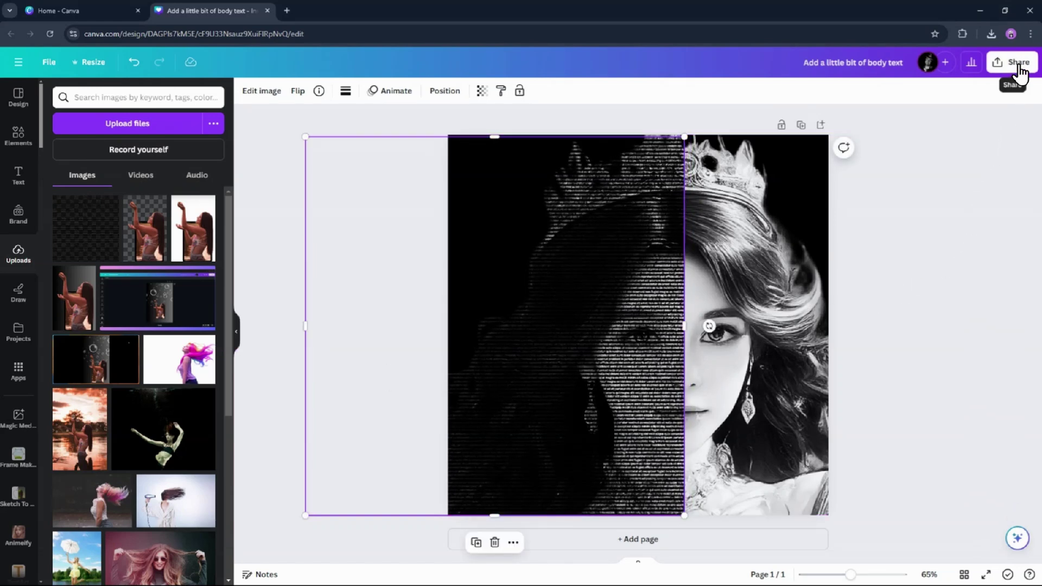
click(974, 211)
- Download the version with text on the left side as a PNG and open the downloaded file
click(1022, 67)
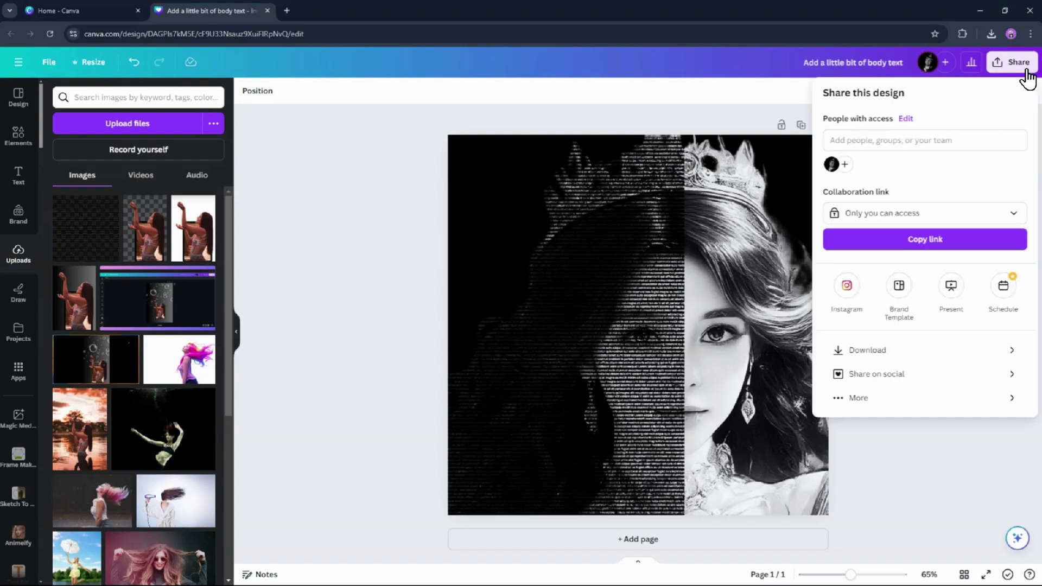
click(943, 354)
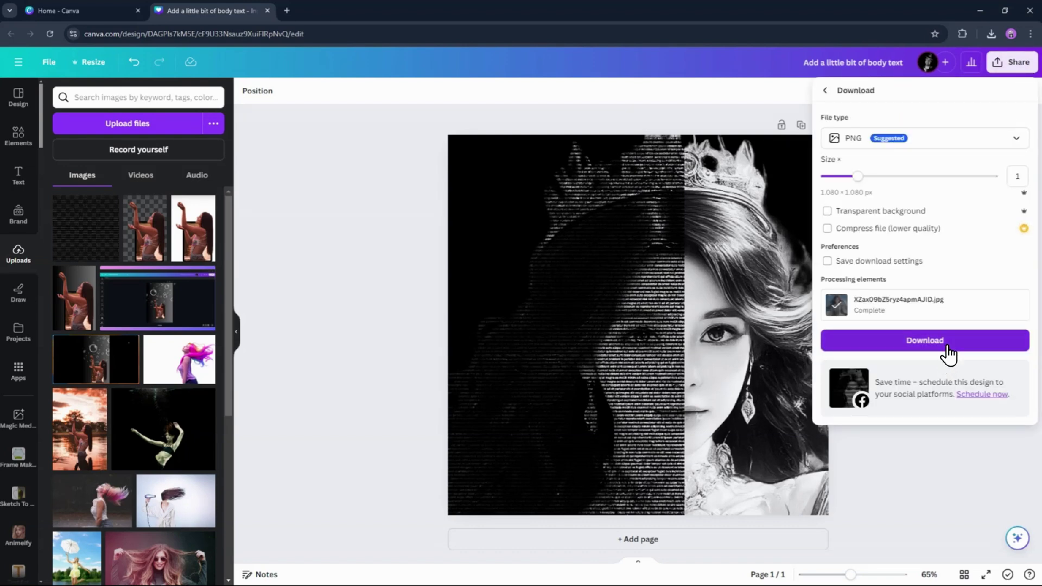
click(948, 349)
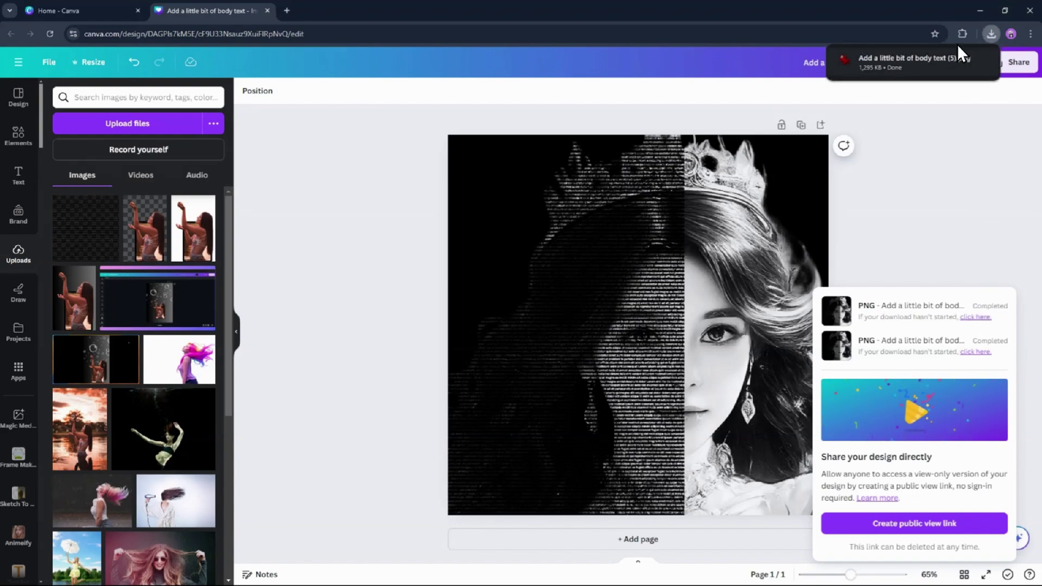
click(926, 62)
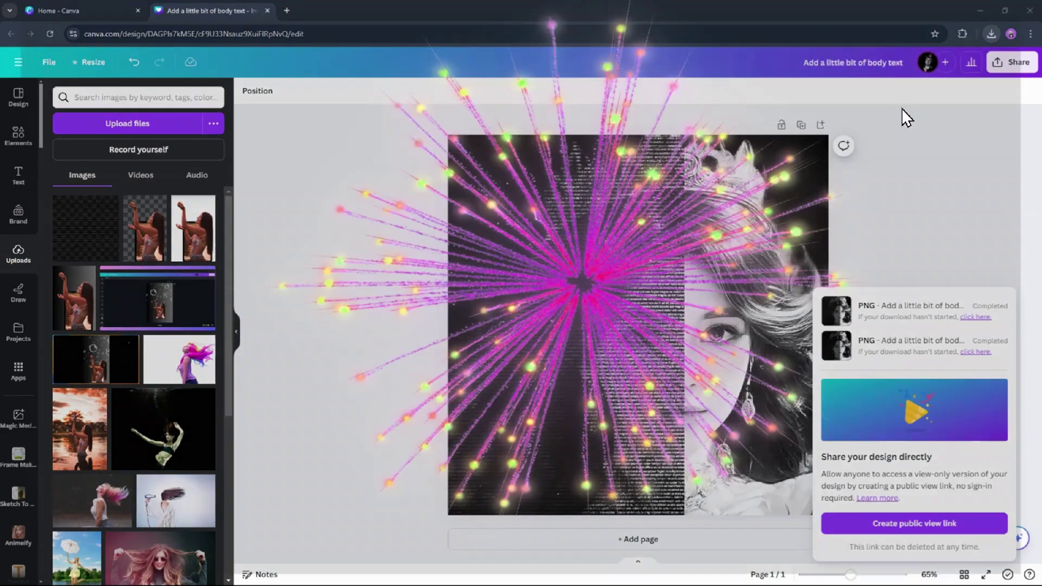